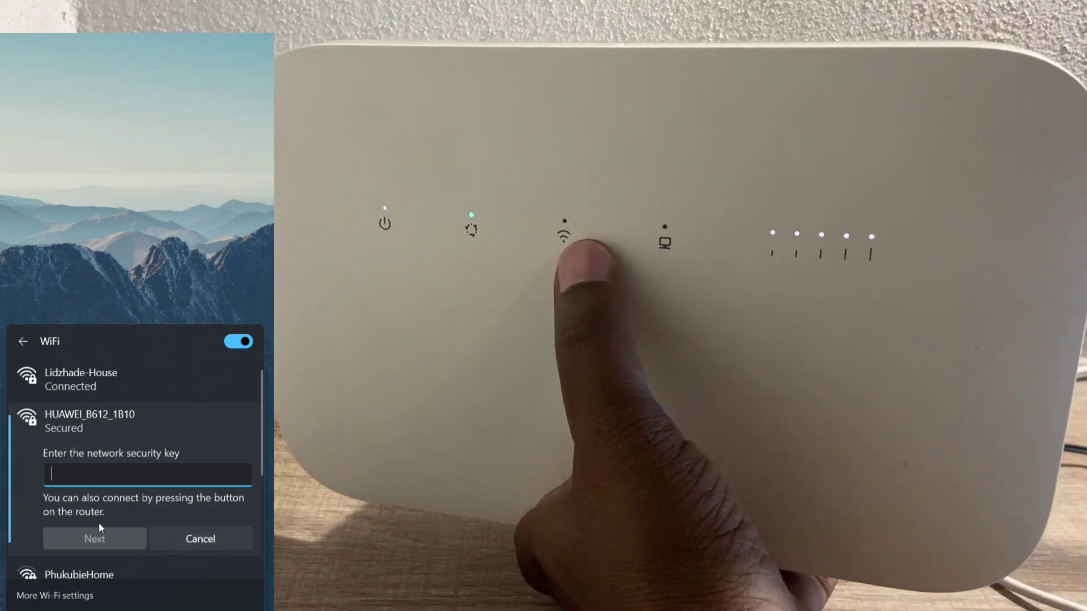
# - Connect the laptop to HUAWEI_B612_1B10 using the router's WPS button instead of a network key
pyautogui.click(121, 501)
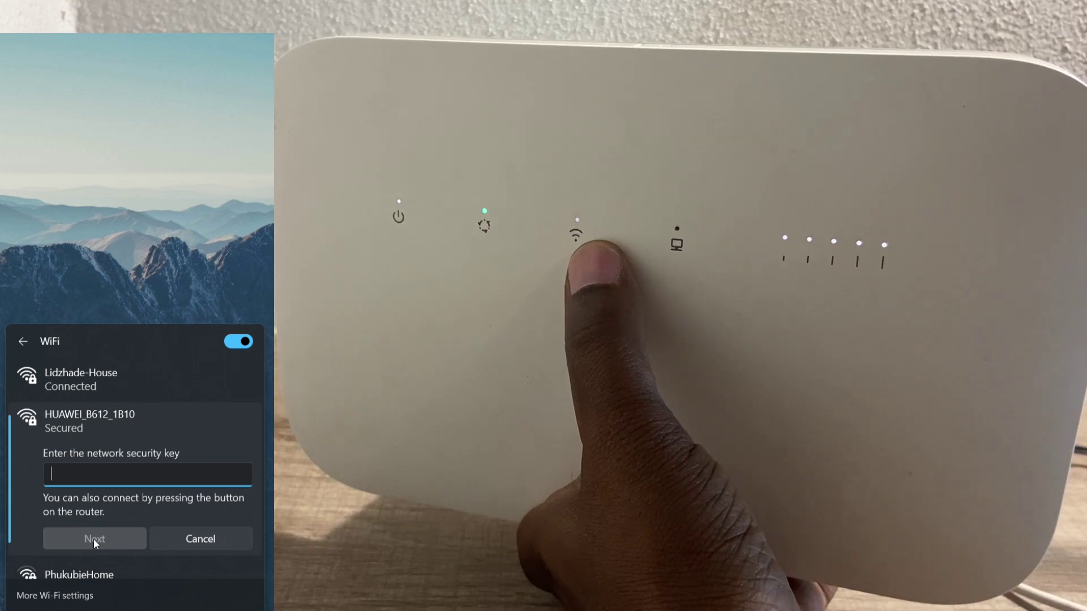
pyautogui.click(209, 539)
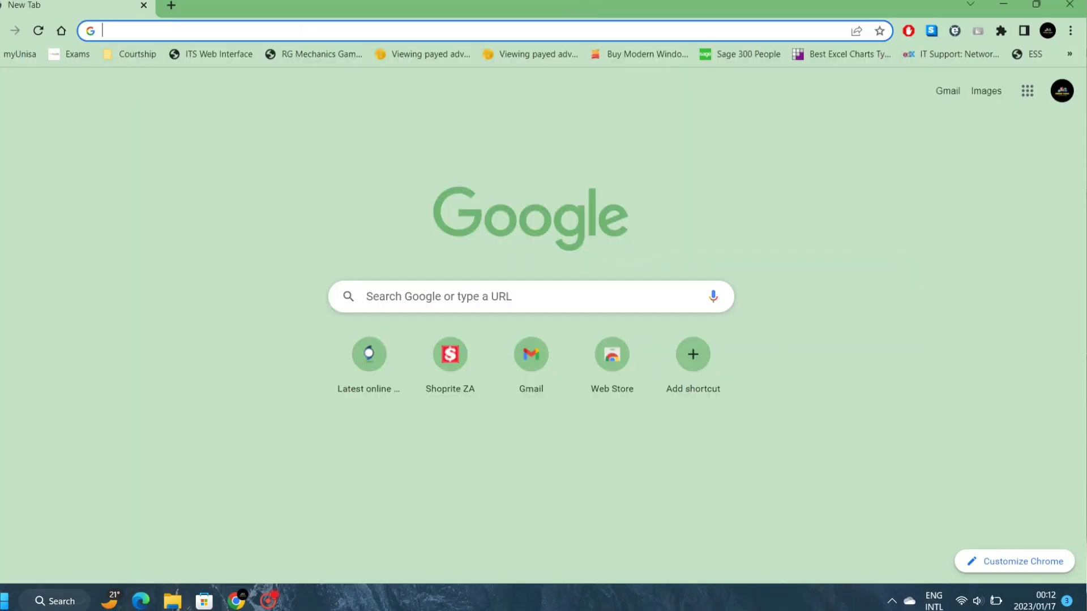
# - Load the router admin page at 192.168.8.1 in Chrome's new tab
pyautogui.write('192.16')
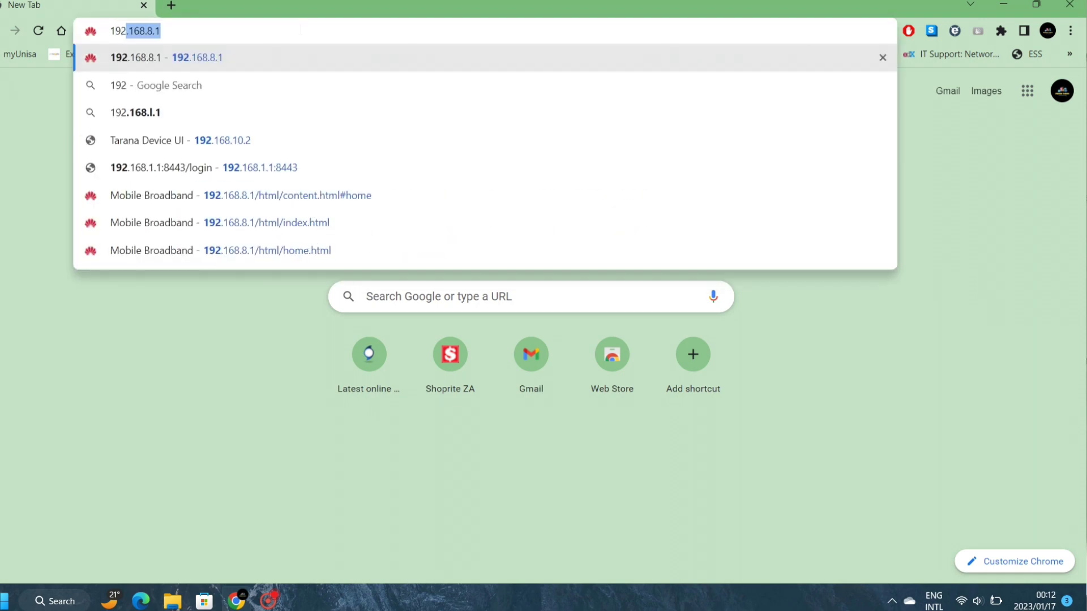
pyautogui.write('8.8.1')
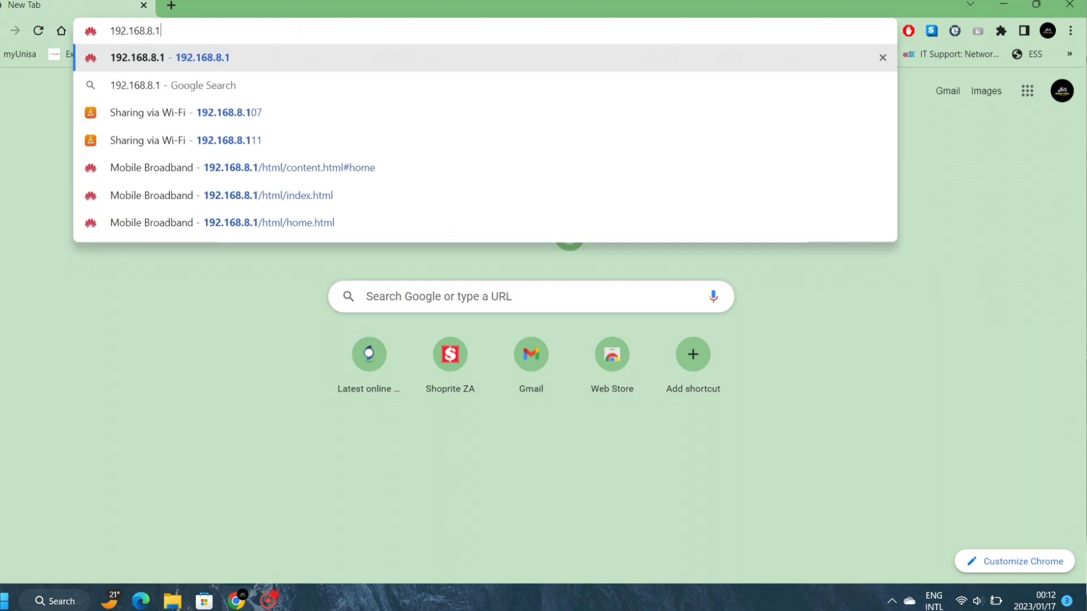
pyautogui.press('Return')
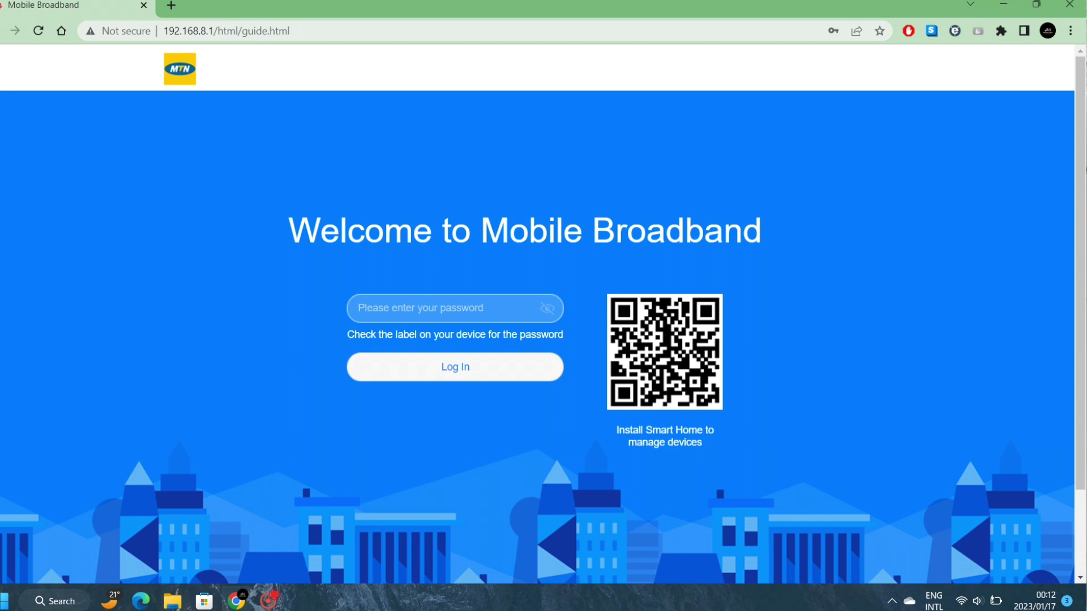
# - Enter the router admin password in the Mobile Broadband login password field
pyautogui.click(388, 314)
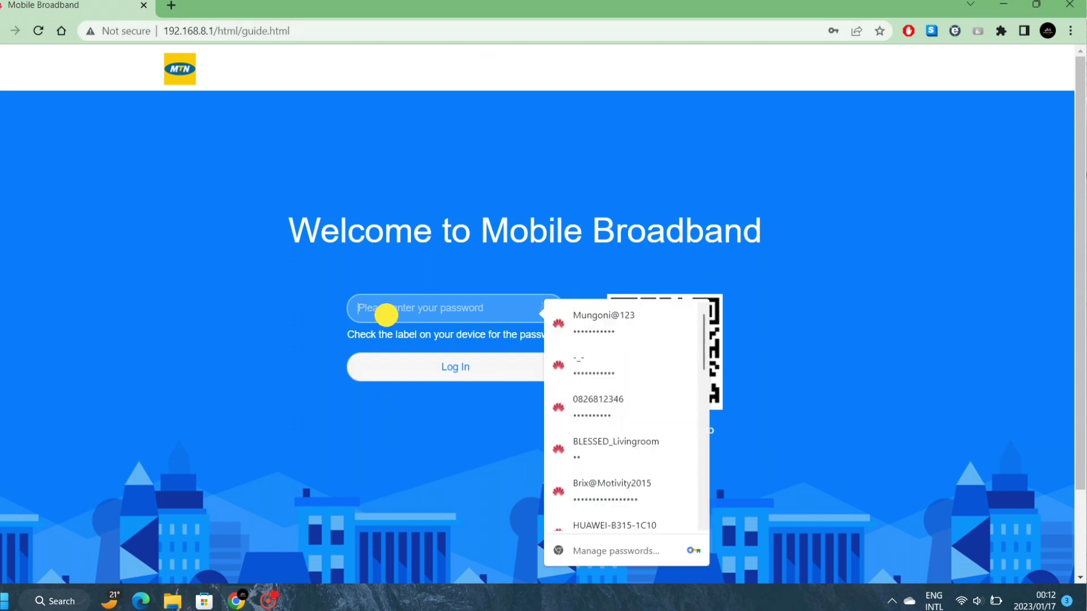
pyautogui.write('a')
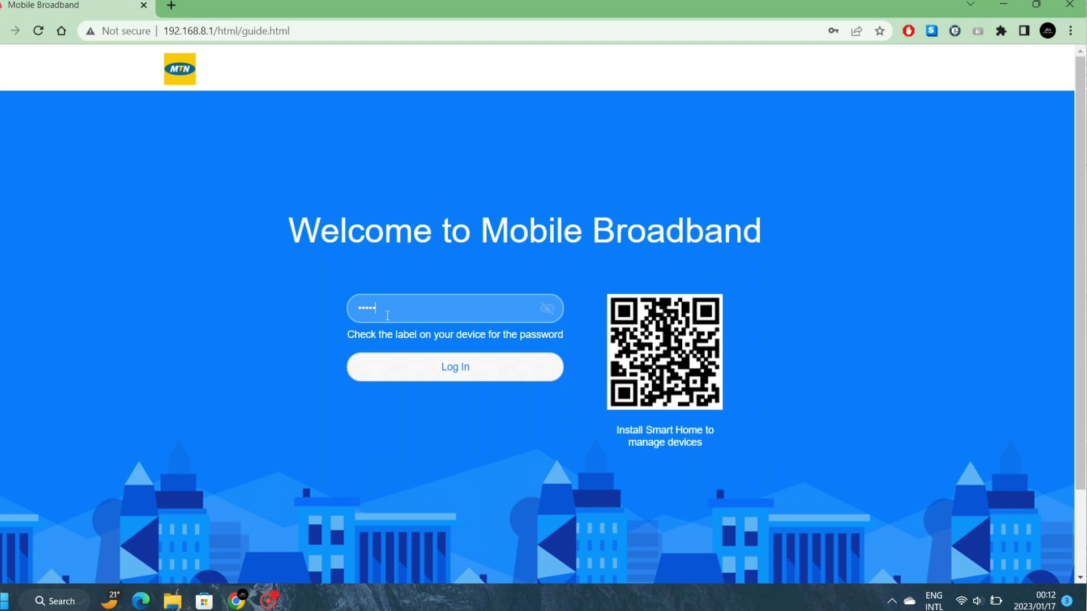
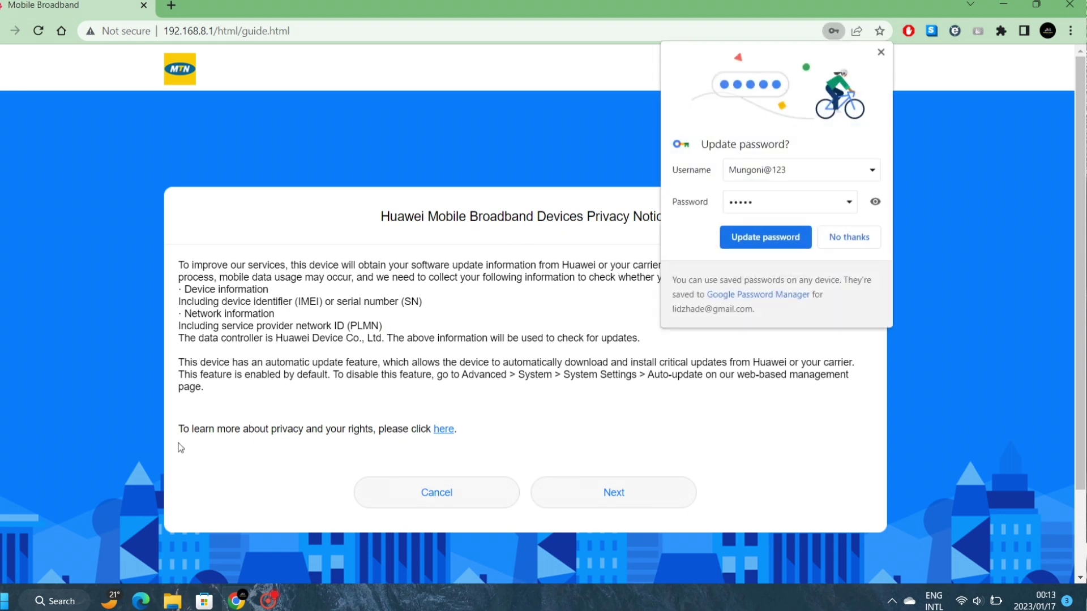
# - Dismiss Chrome's password bubble, then accept the privacy notice and the user agreement
pyautogui.click(887, 49)
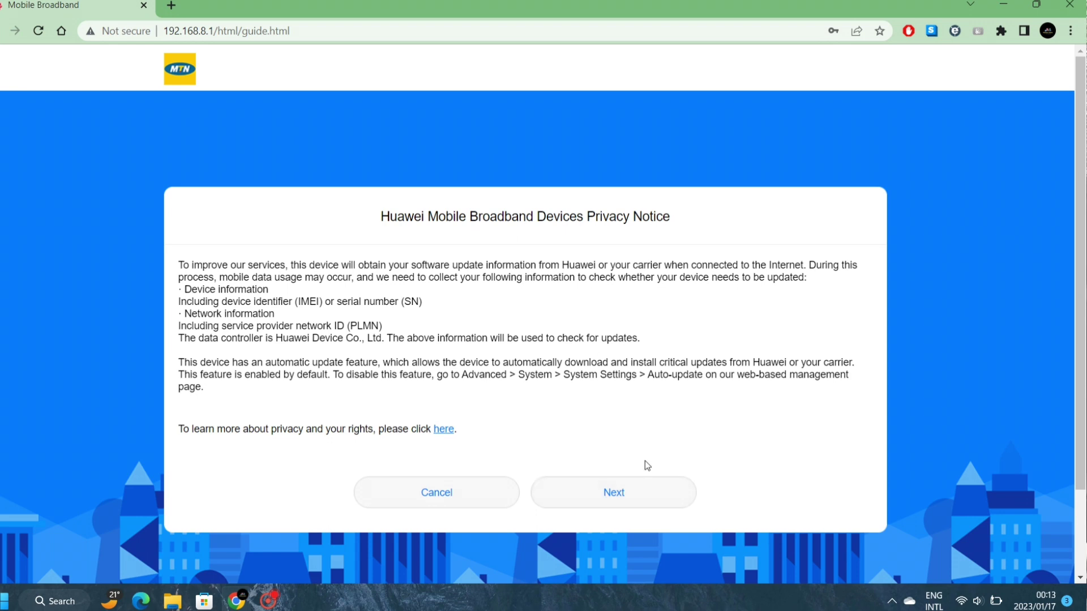
pyautogui.click(622, 498)
pyautogui.click(624, 499)
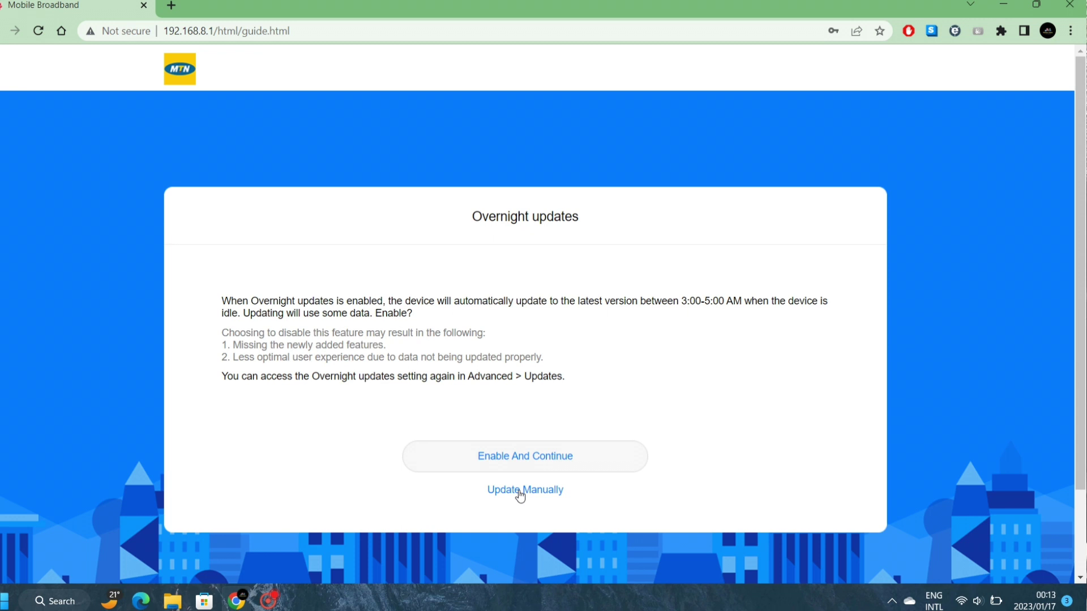
# - Choose manual updates and rename the Wi-Fi network to 'Rudzani'
pyautogui.click(520, 496)
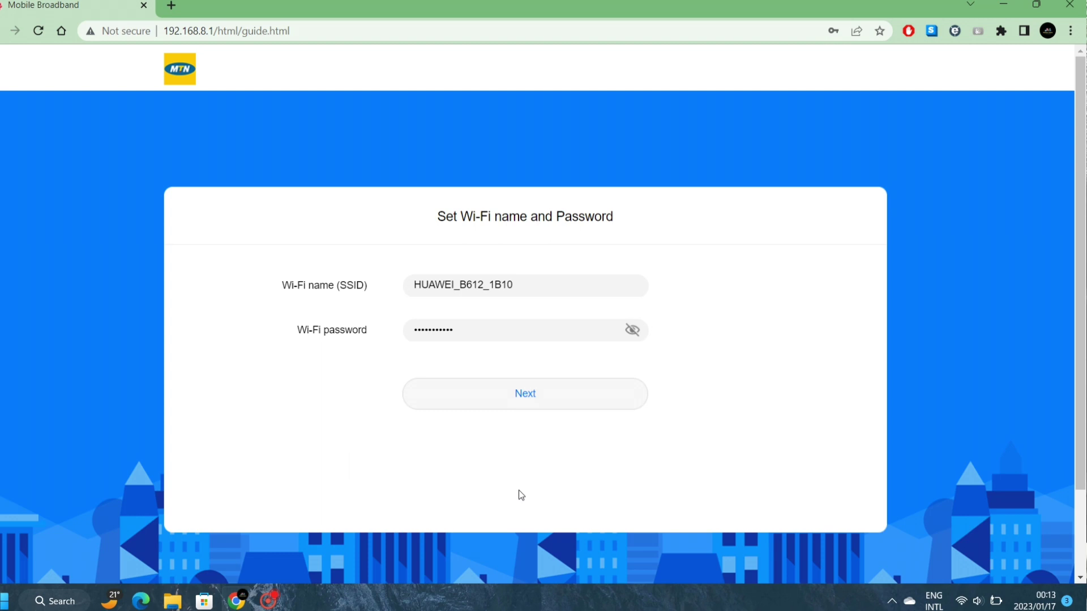
pyautogui.click(527, 284)
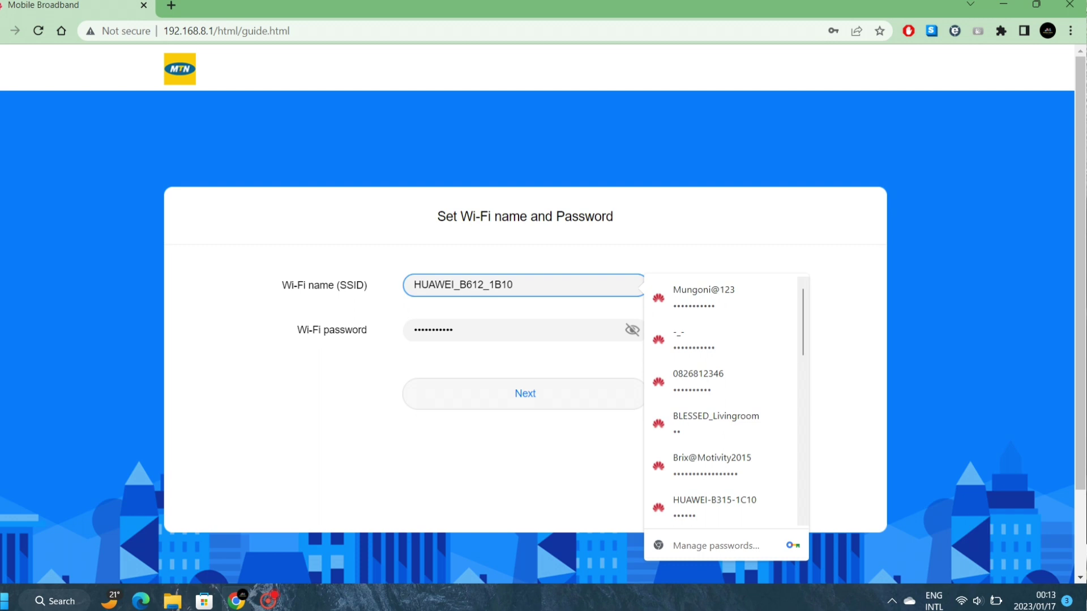
pyautogui.press('BackSpace')
pyautogui.press('BackSpace')
pyautogui.press('BackSpace')
pyautogui.press('BackSpace')
pyautogui.press('BackSpace')
pyautogui.press('BackSpace')
pyautogui.press('BackSpace')
pyautogui.press('BackSpace')
pyautogui.press('BackSpace')
pyautogui.press('BackSpace')
pyautogui.press('BackSpace')
pyautogui.press('BackSpace')
pyautogui.press('BackSpace')
pyautogui.press('BackSpace')
pyautogui.press('BackSpace')
pyautogui.press('BackSpace')
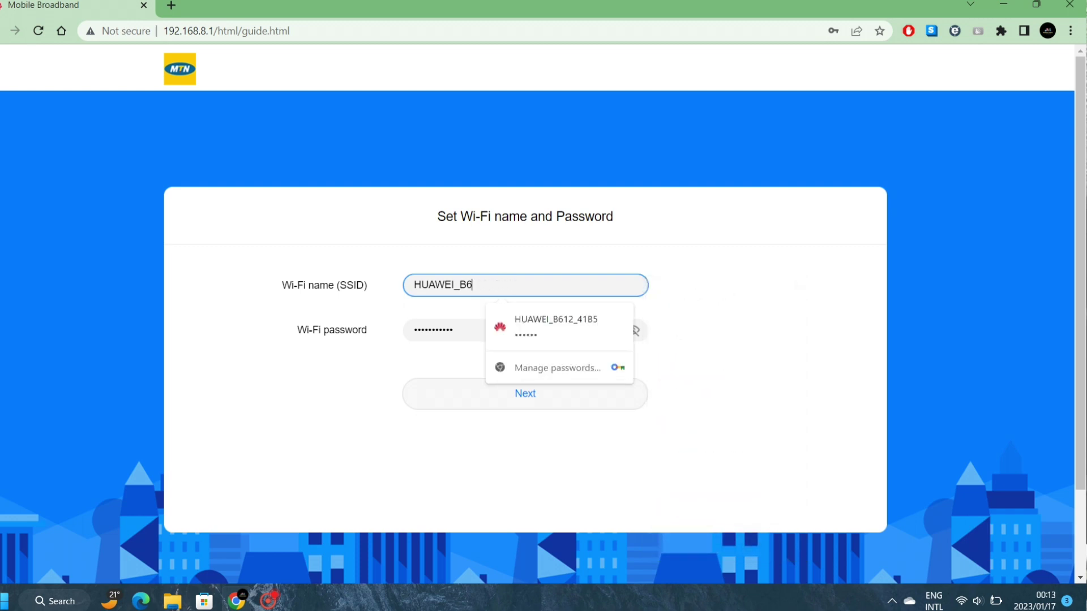
pyautogui.write('R')
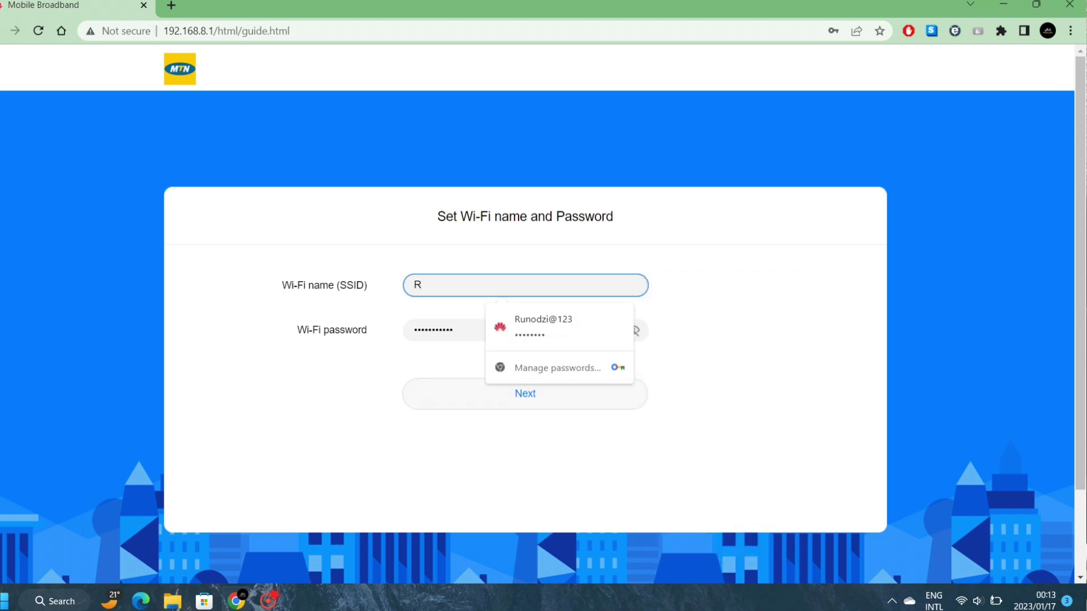
pyautogui.write('udzani')
# - Replace the Wi-Fi password with a new one, verify it, and continue
pyautogui.click(578, 332)
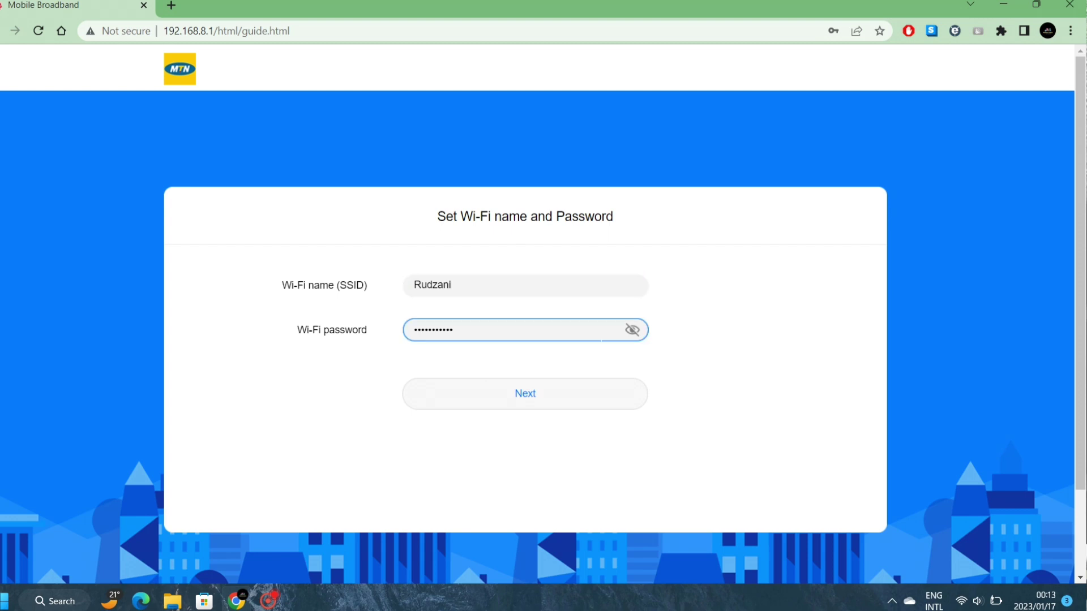
pyautogui.click(633, 330)
pyautogui.click(632, 330)
pyautogui.press('BackSpace')
pyautogui.press('BackSpace')
pyautogui.press('BackSpace')
pyautogui.press('BackSpace')
pyautogui.press('BackSpace')
pyautogui.press('BackSpace')
pyautogui.write('12')
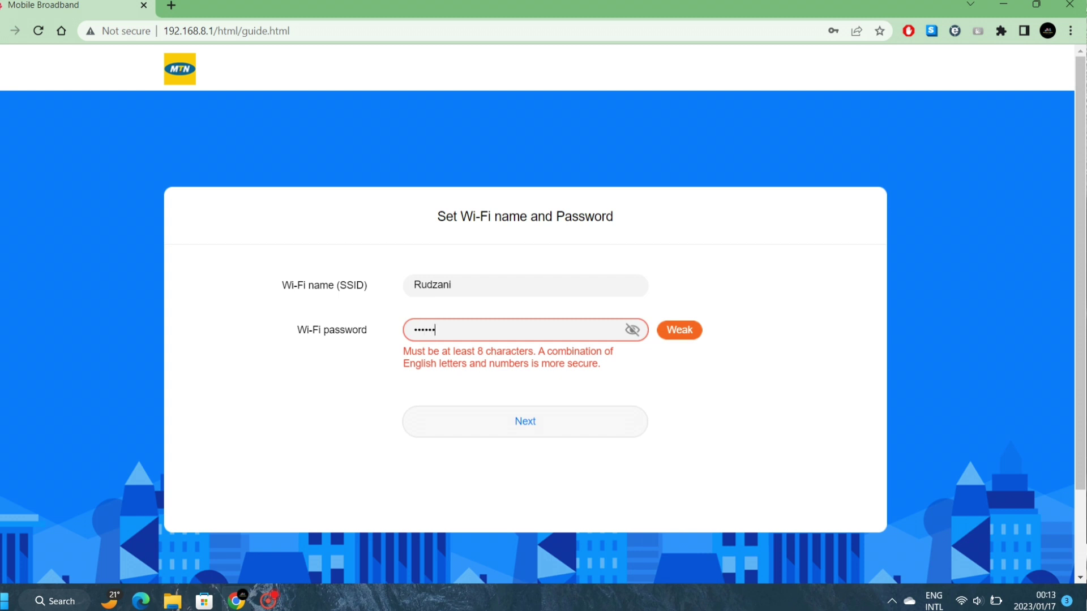
pyautogui.write('345678')
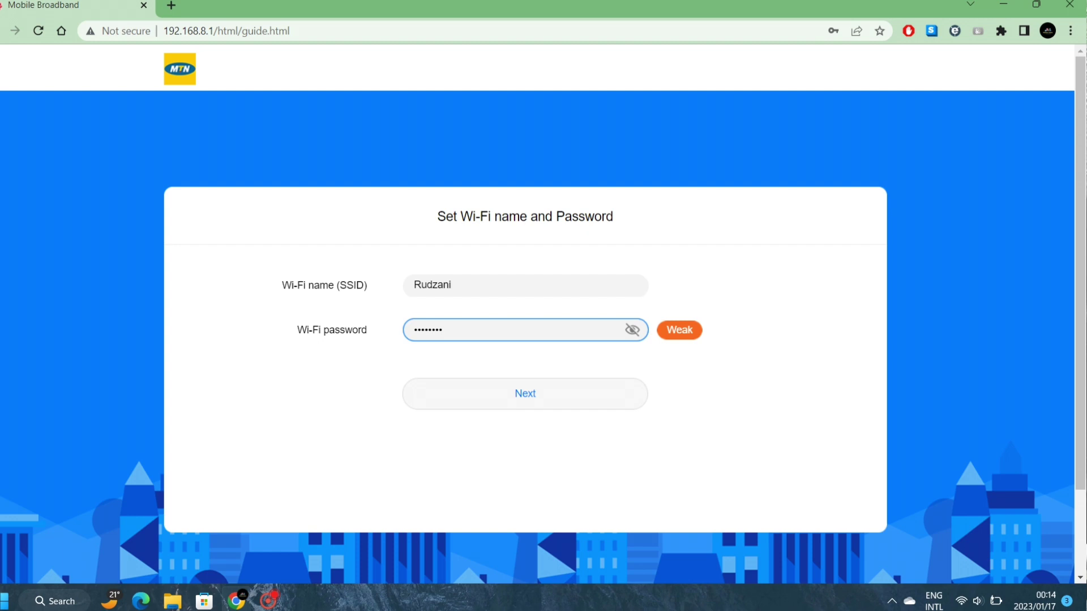
pyautogui.click(696, 340)
pyautogui.click(634, 330)
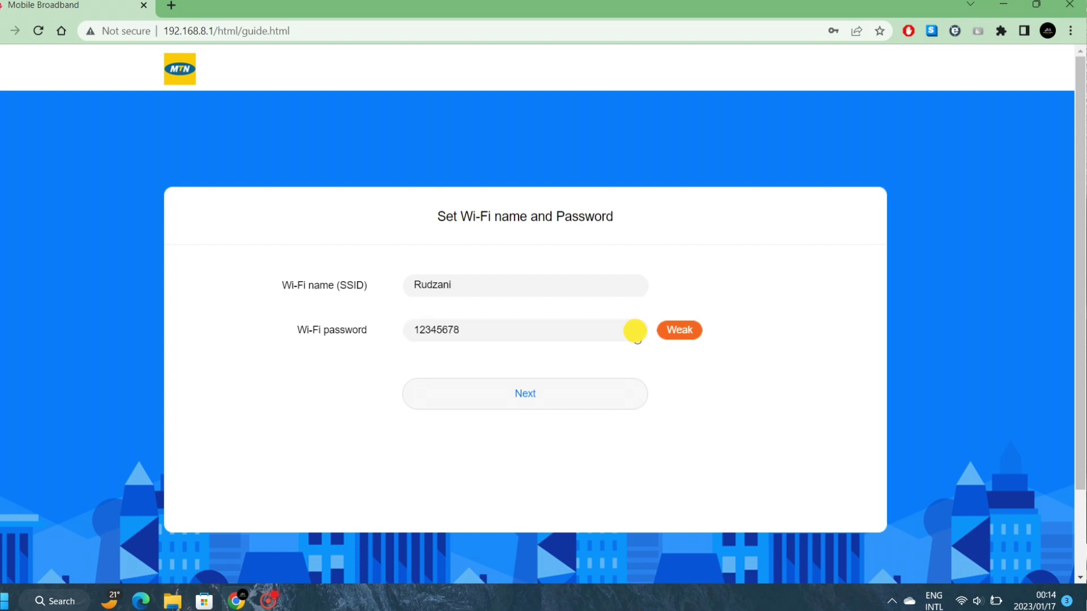
pyautogui.click(634, 332)
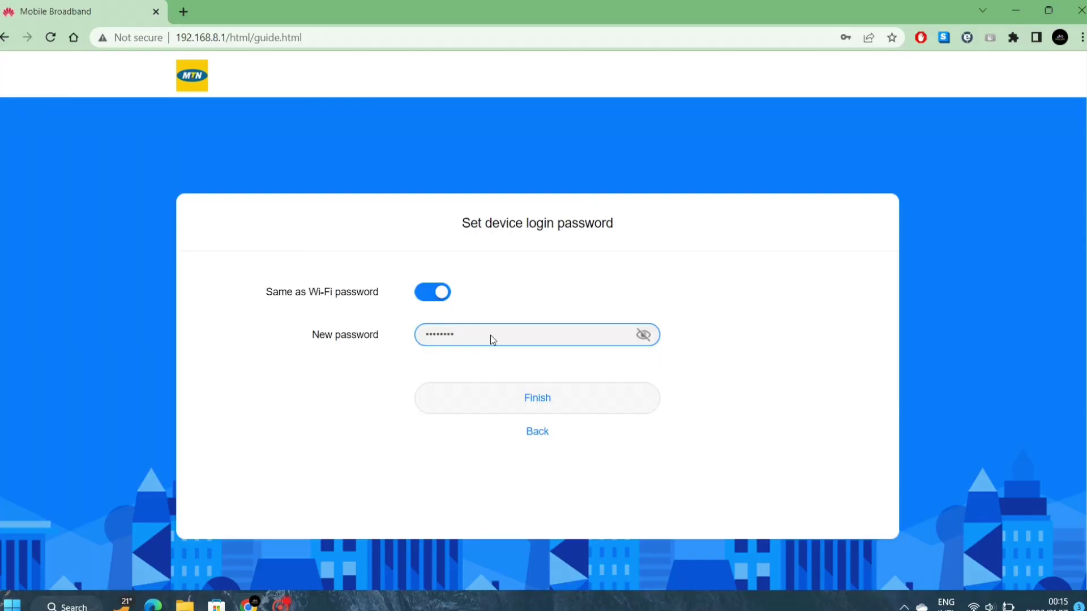
# - Turn off 'Same as Wi-Fi password', enter a separate login password, and finish setup
pyautogui.click(436, 293)
pyautogui.click(453, 335)
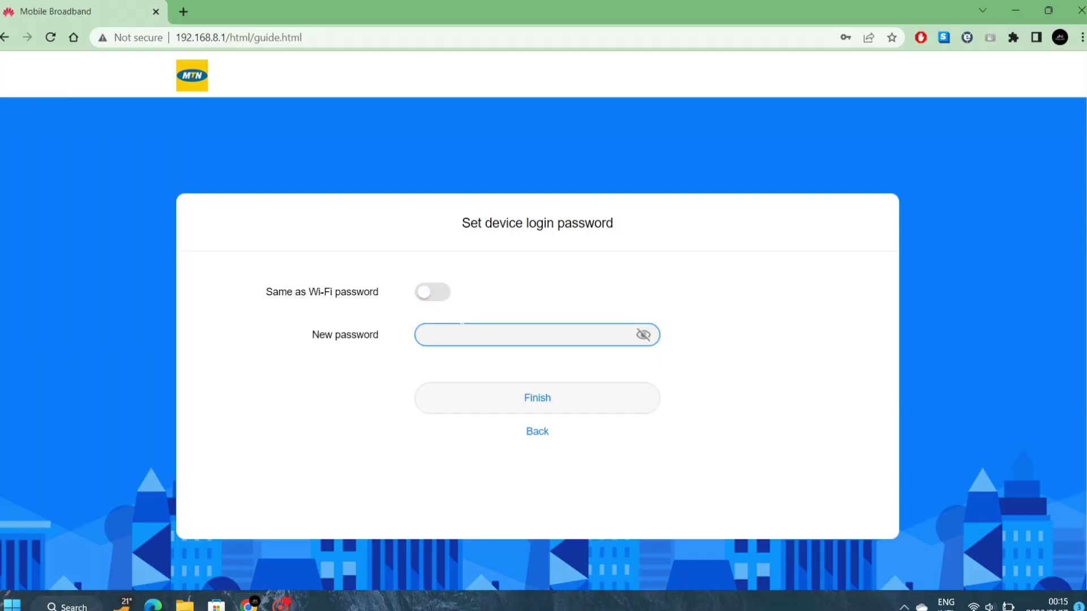
pyautogui.write('adm')
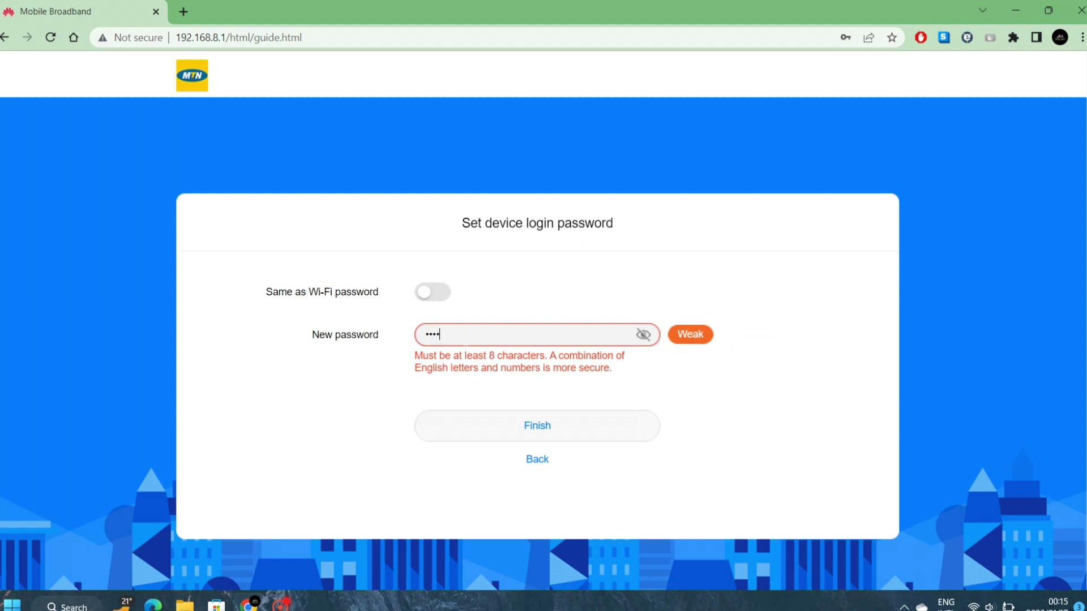
pyautogui.press('BackSpace')
pyautogui.press('BackSpace')
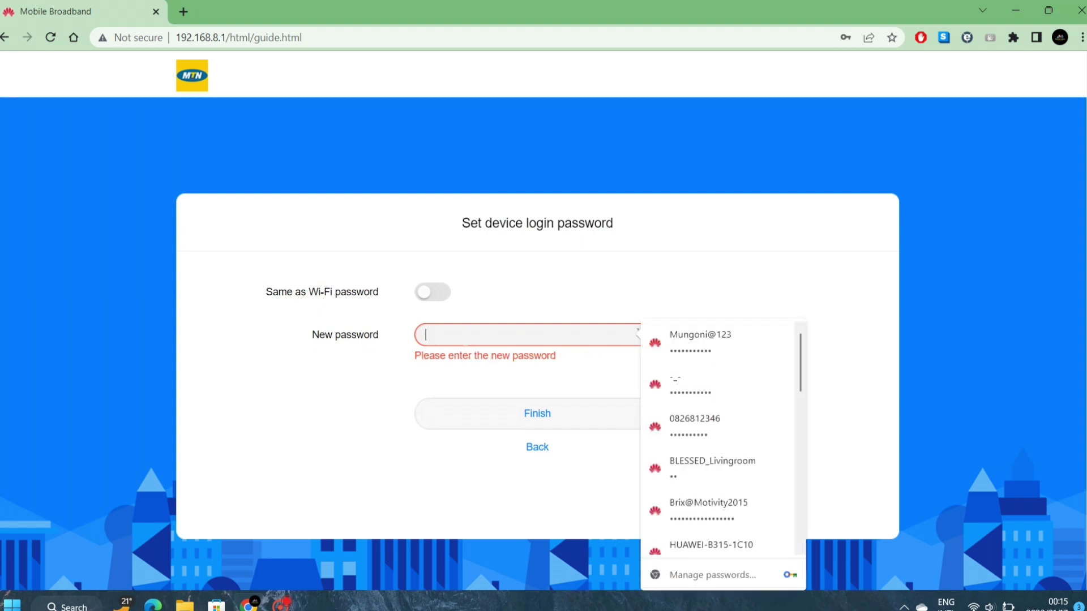
pyautogui.write('a')
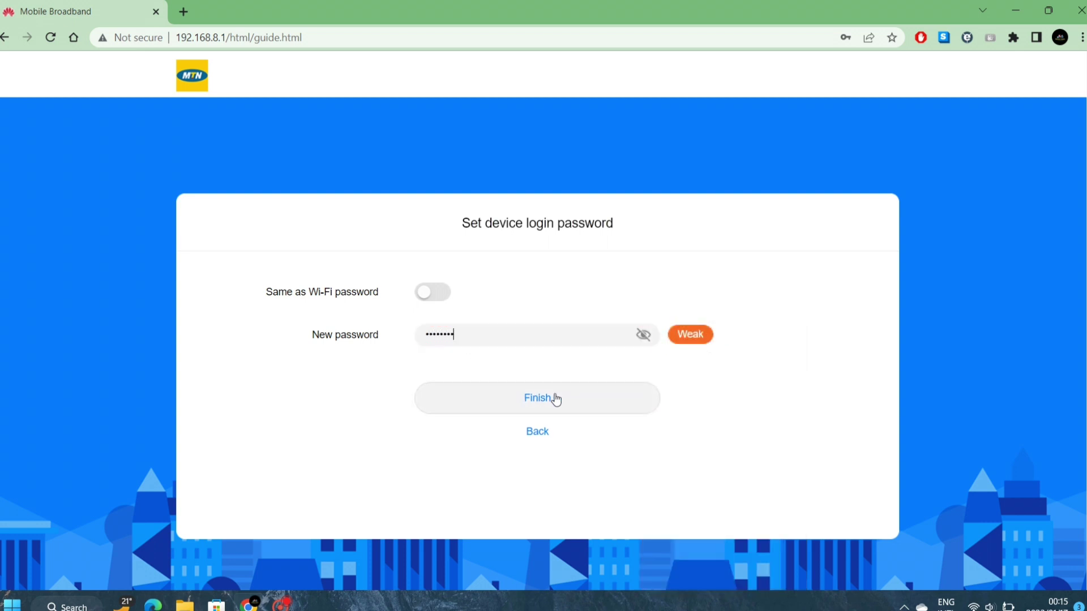
pyautogui.click(566, 402)
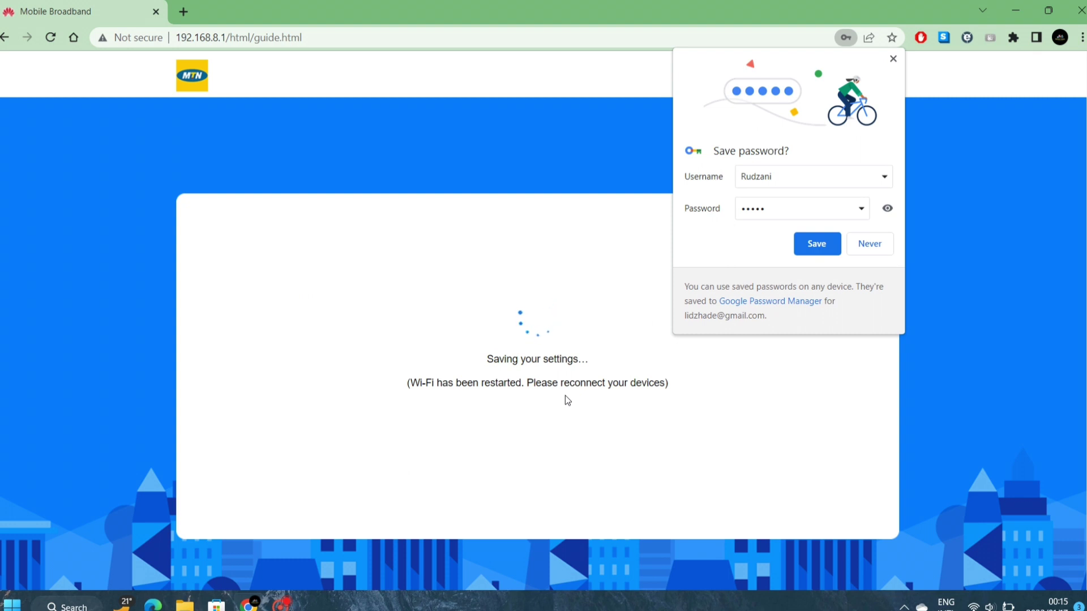
# - Dismiss Chrome's save-password offer and connect the laptop to Rudzani with the new security key
pyautogui.click(893, 59)
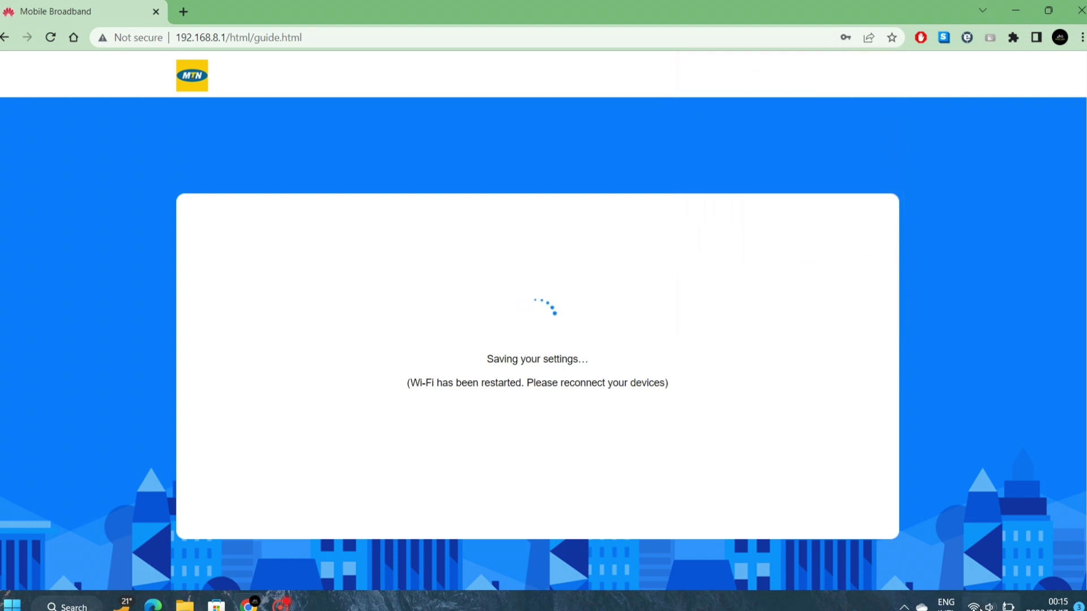
pyautogui.click(988, 605)
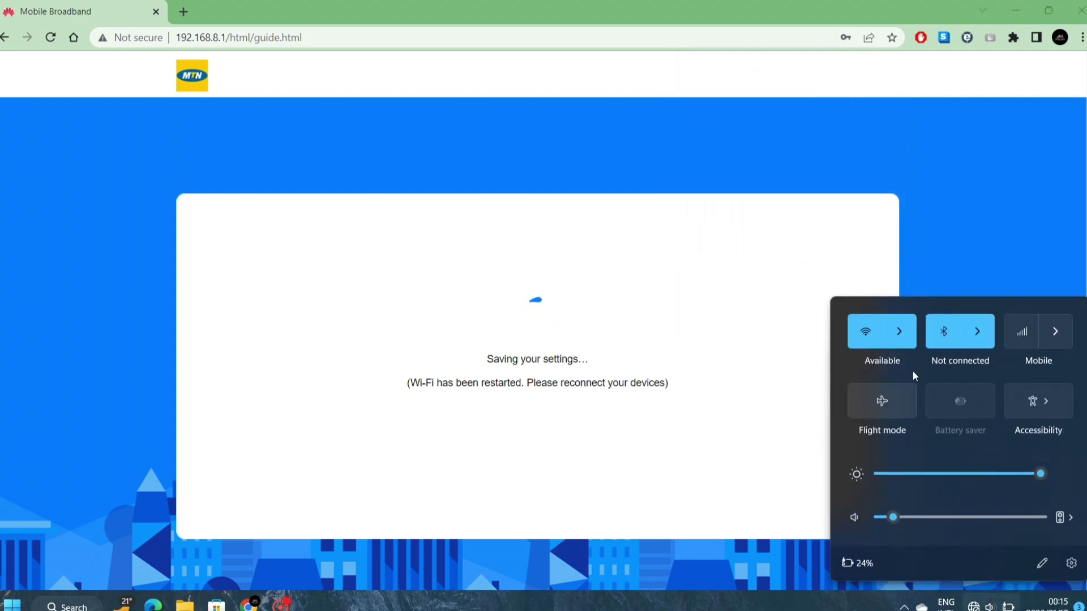
pyautogui.click(900, 331)
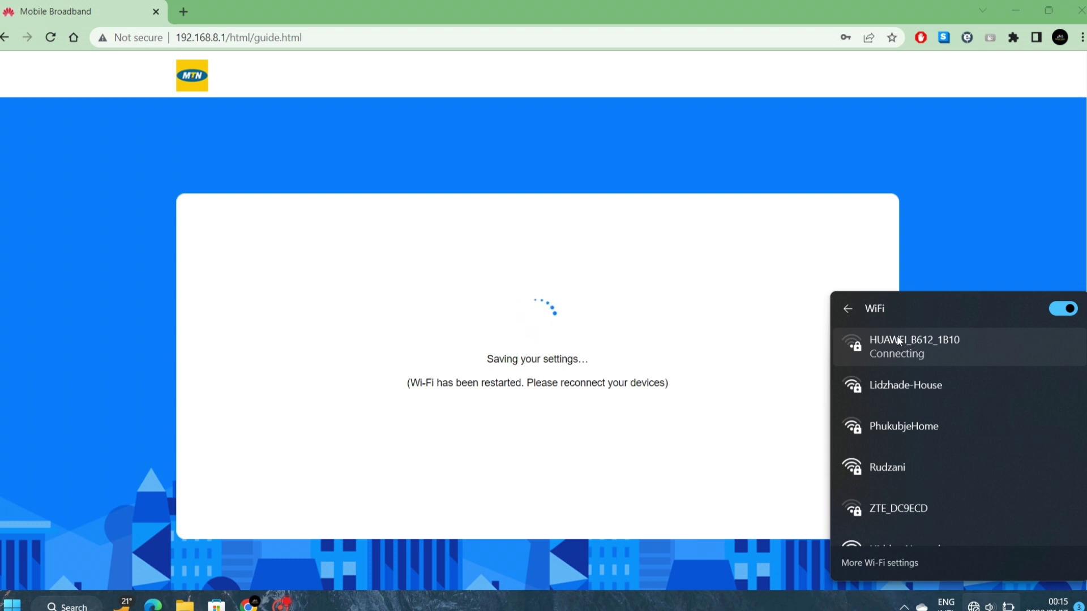
pyautogui.click(876, 477)
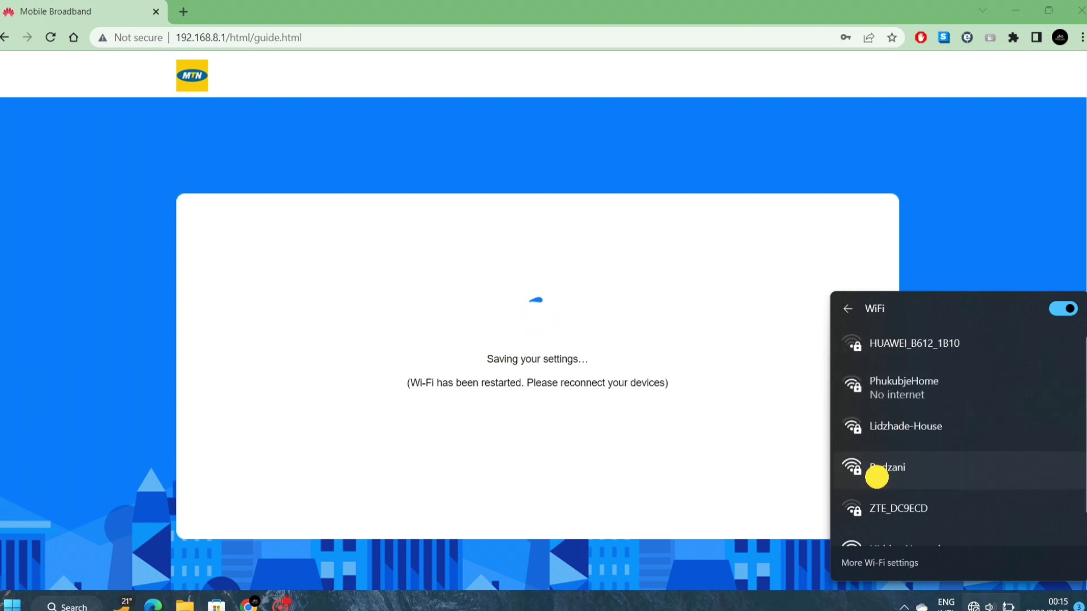
pyautogui.click(1012, 535)
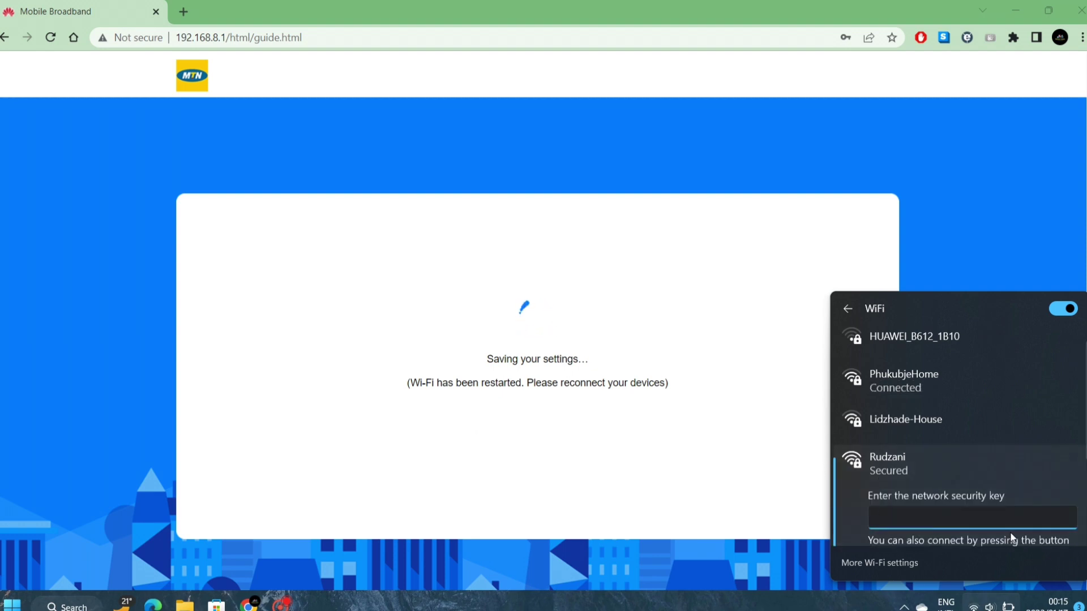
pyautogui.write('abcdef')
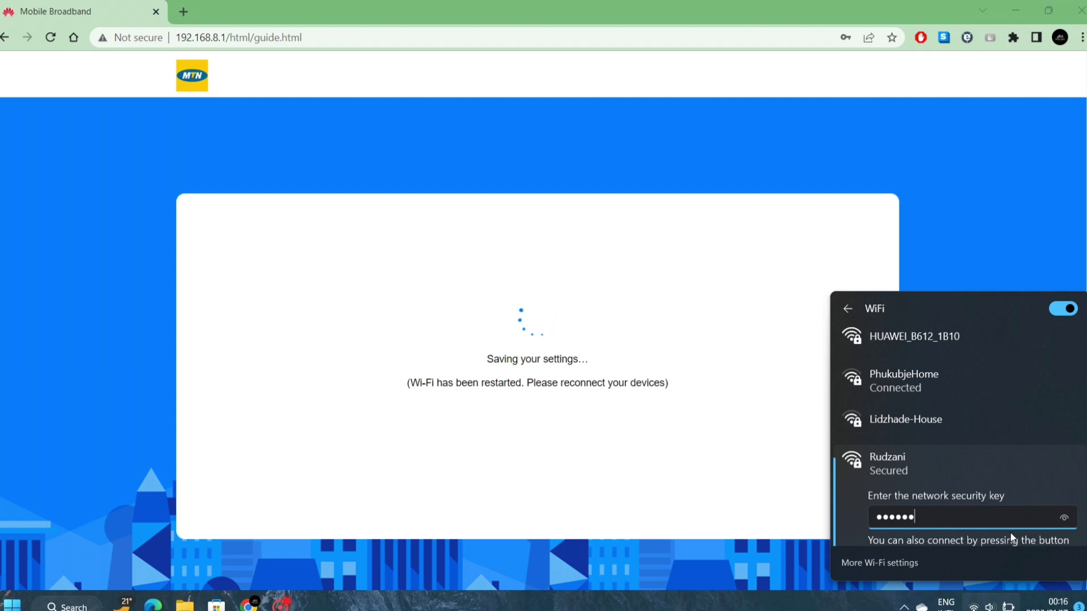
pyautogui.write('gh')
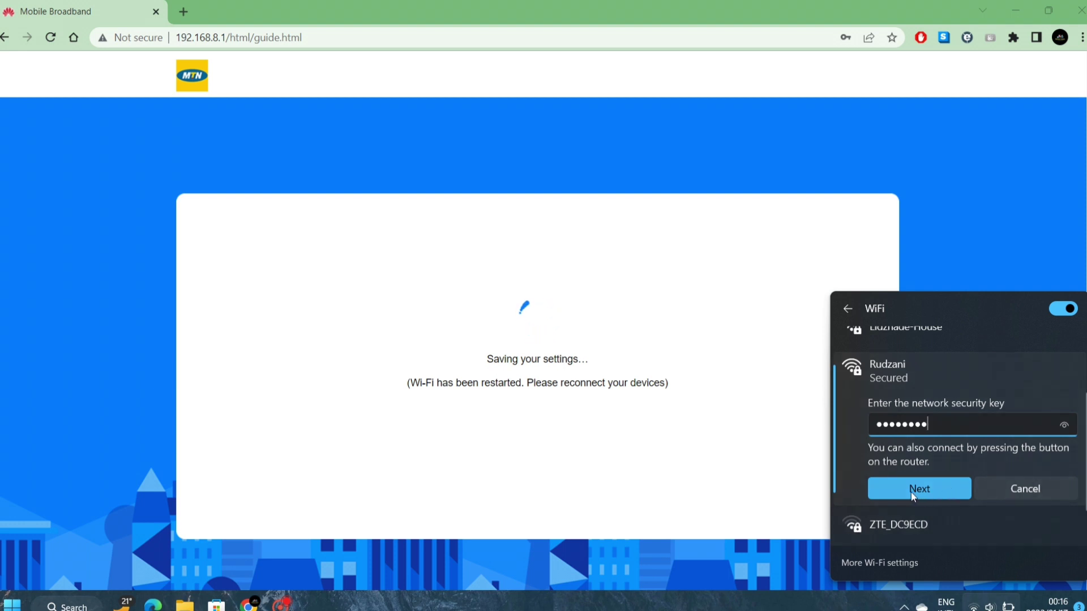
pyautogui.click(1066, 426)
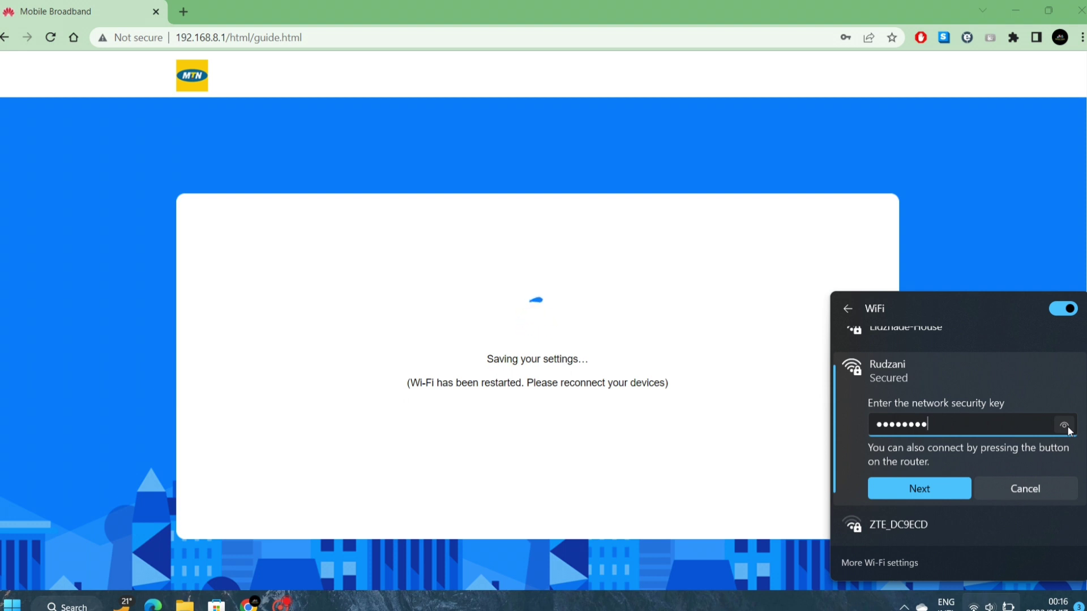
pyautogui.press('Return')
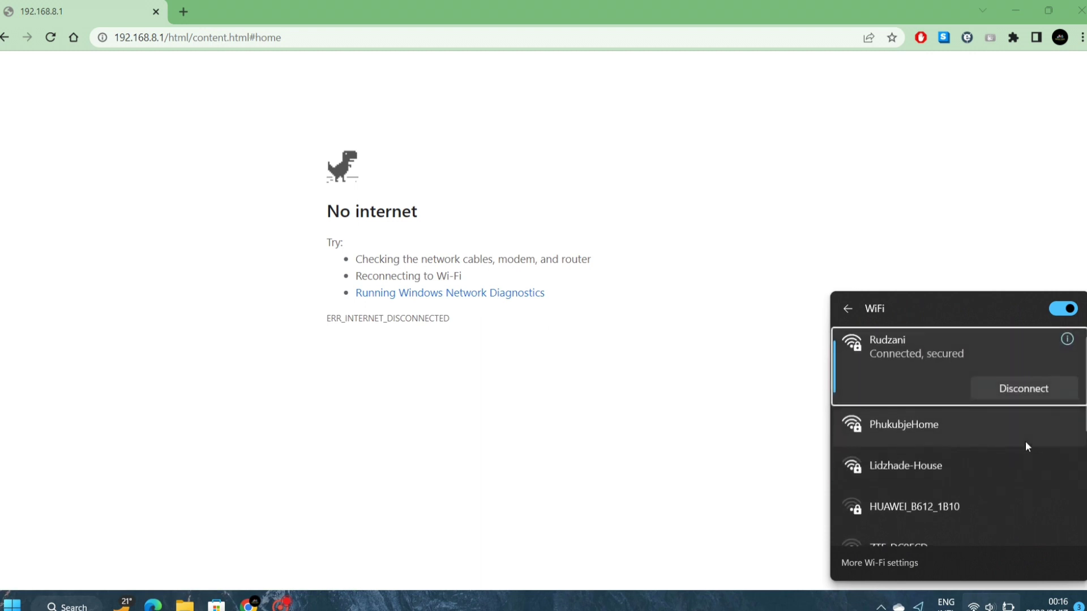
# - Close the Wi-Fi flyout and reload the router's home dashboard
pyautogui.click(702, 334)
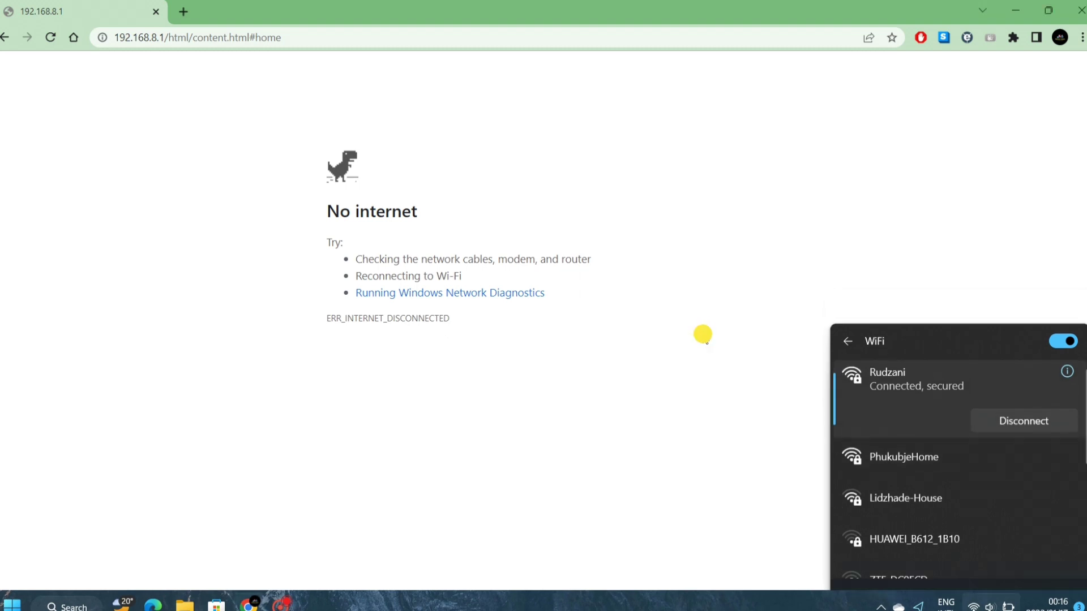
pyautogui.click(50, 38)
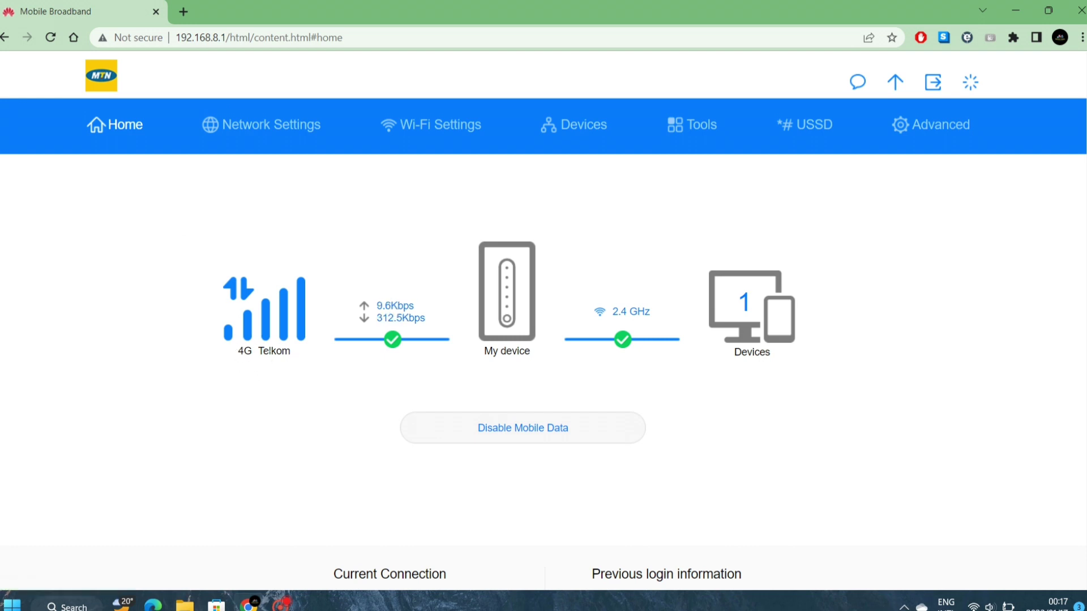
# - Open Network Settings and scroll down to the APN profiles list
pyautogui.click(246, 129)
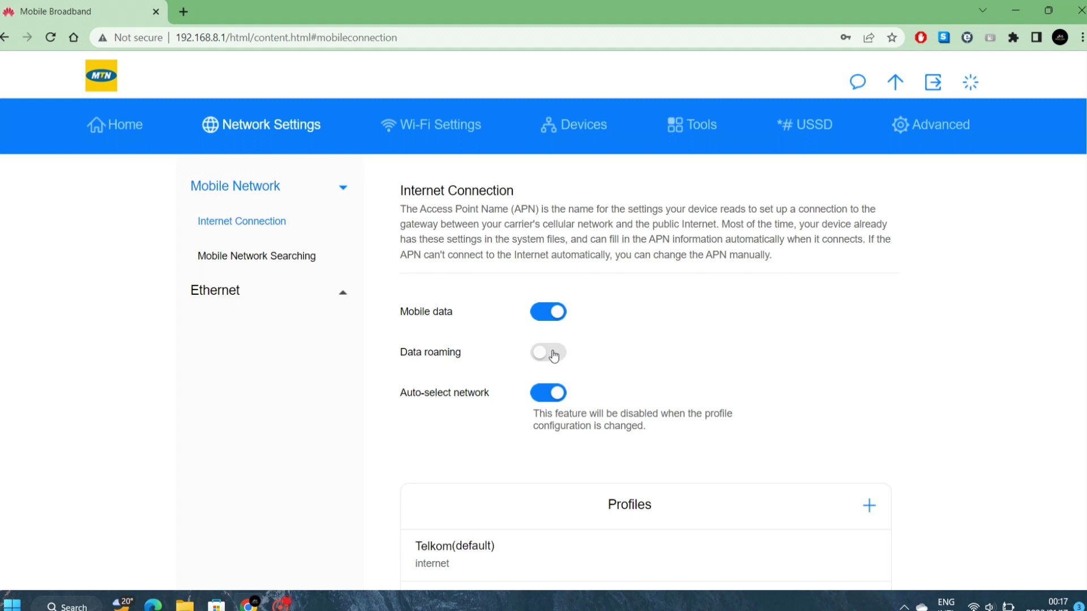
pyautogui.scroll(-3, 603, 388)
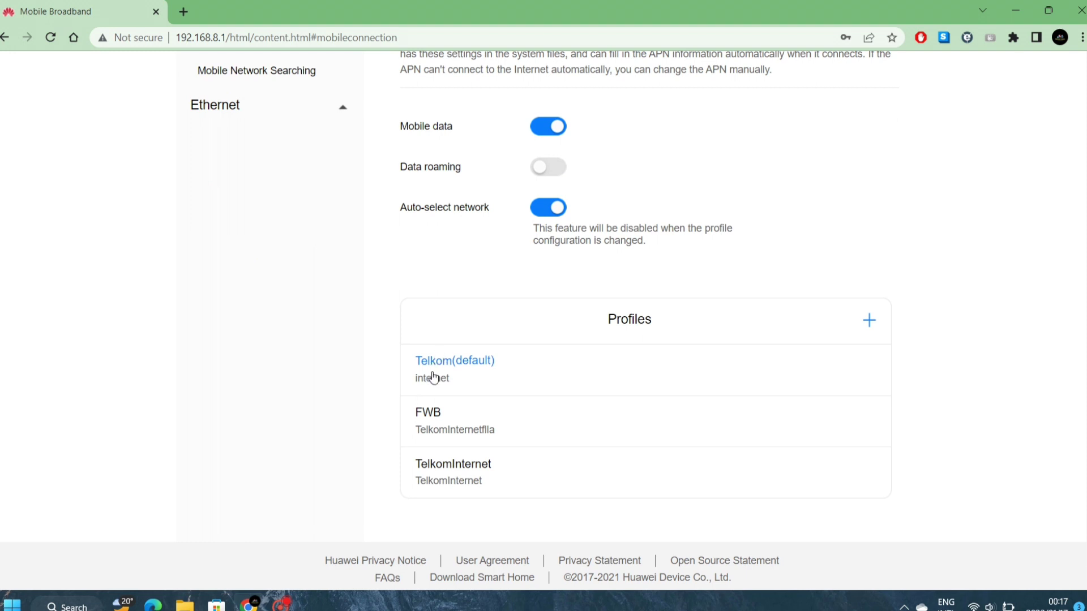
# - Save a profile named 'Create' with APN 'internet', then delete it again
pyautogui.click(869, 321)
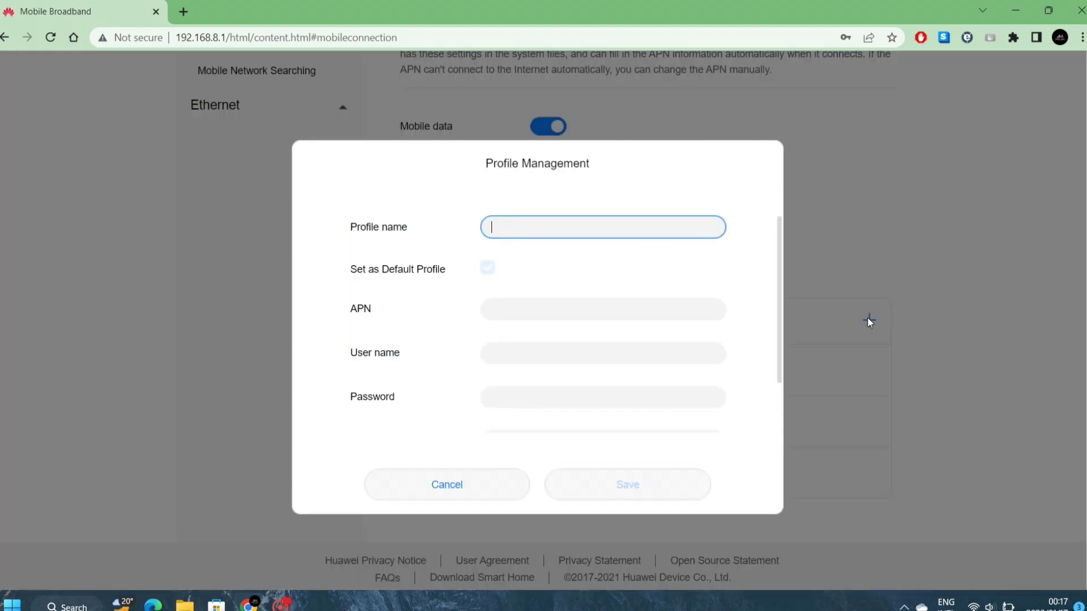
pyautogui.press('Tab')
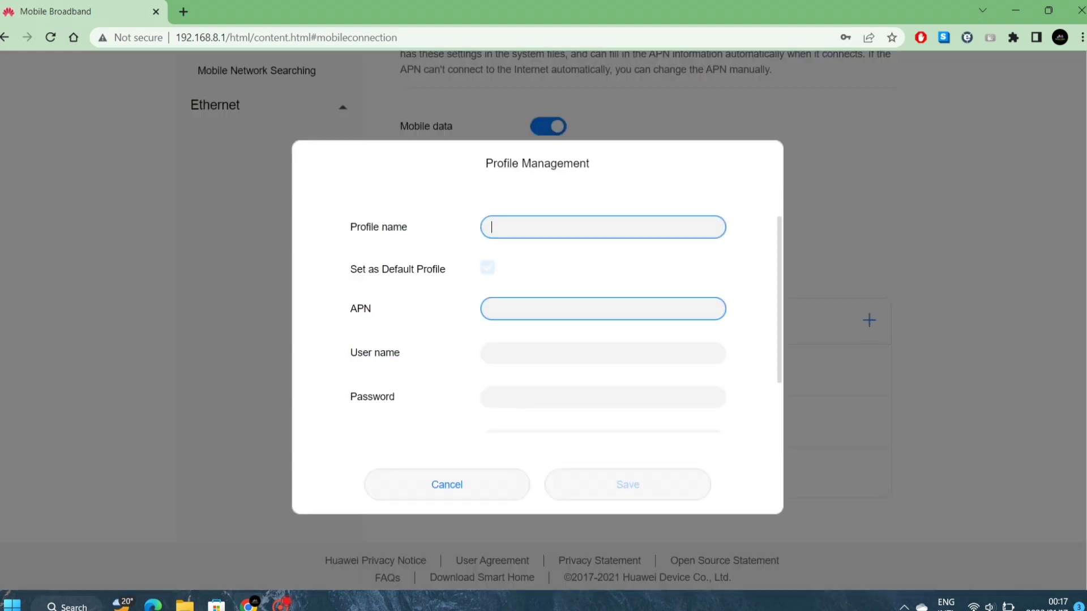
pyautogui.write('Creat')
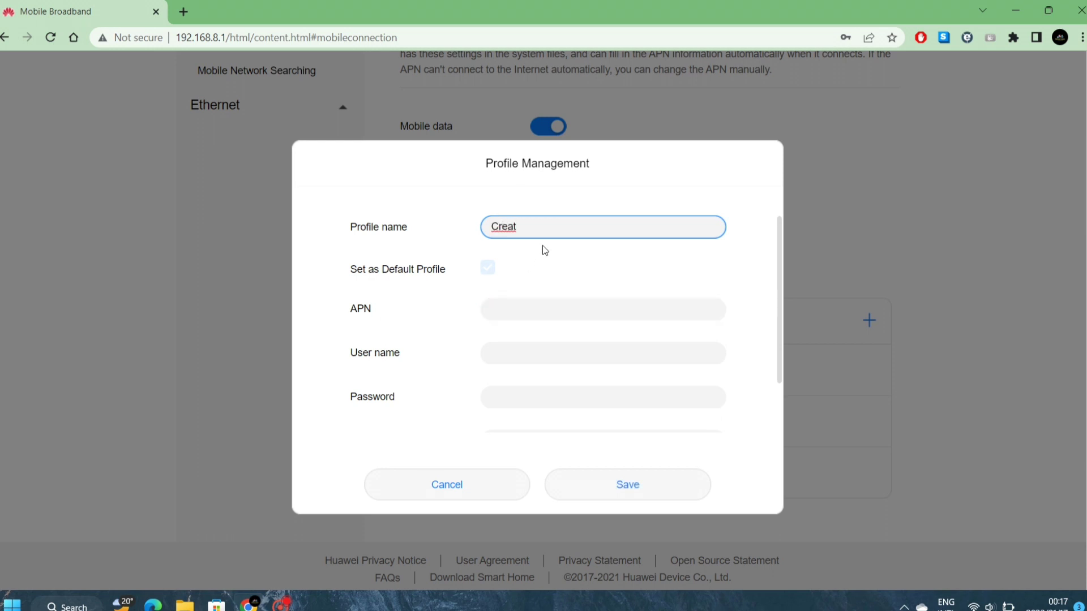
pyautogui.write('e')
pyautogui.click(499, 308)
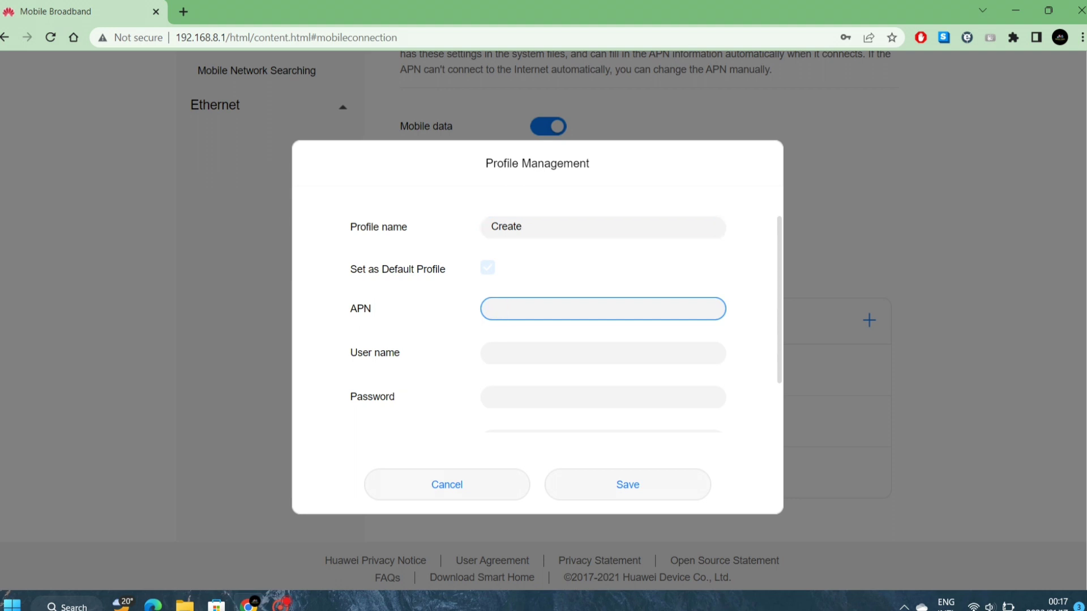
pyautogui.write('inter')
pyautogui.press('BackSpace')
pyautogui.press('BackSpace')
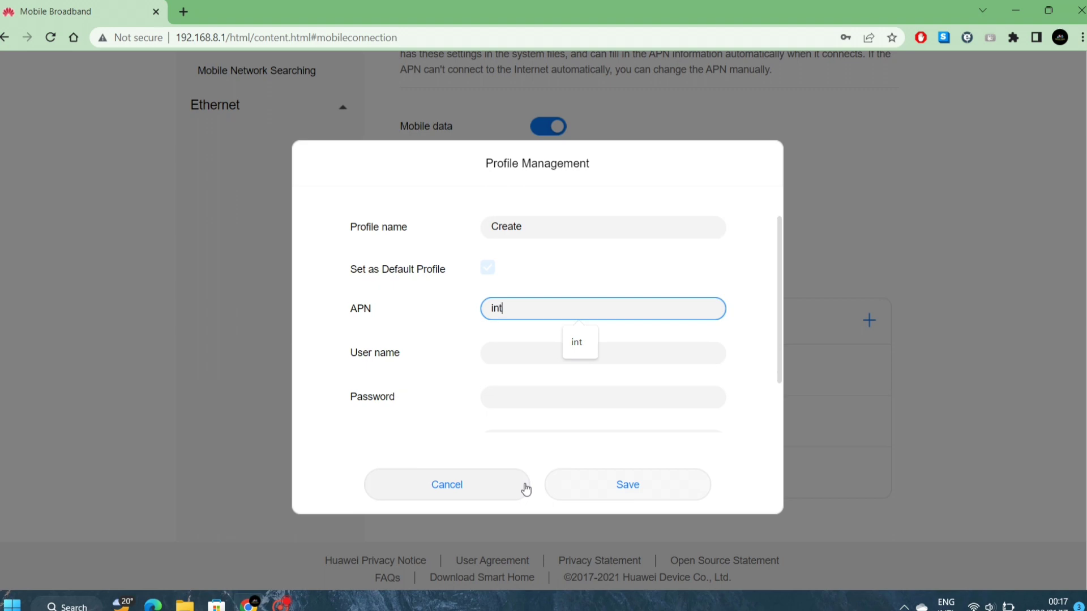
pyautogui.write('ernet')
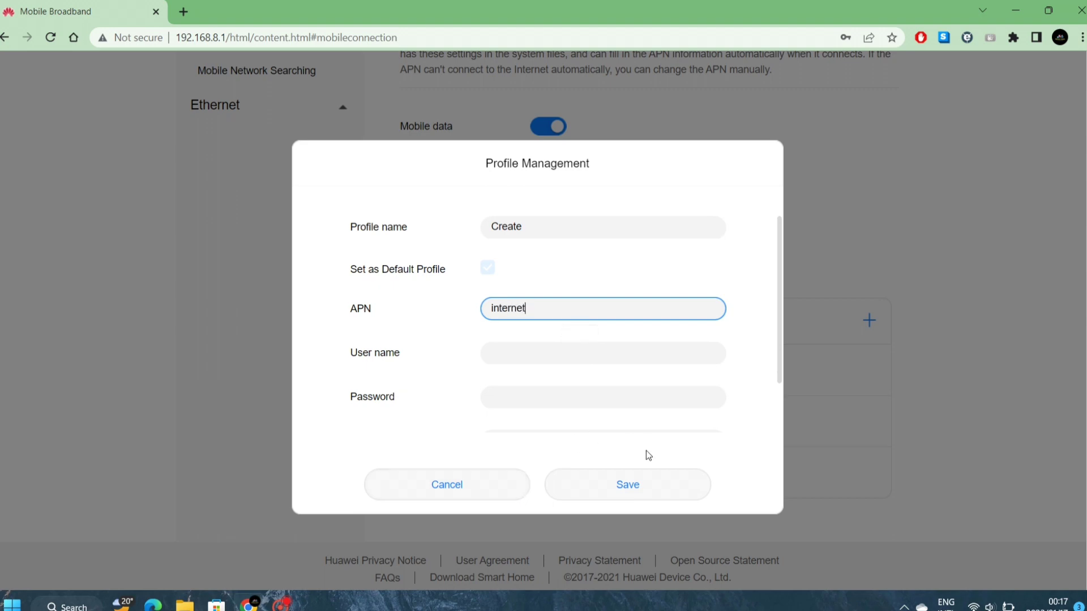
pyautogui.scroll(-2, 606, 377)
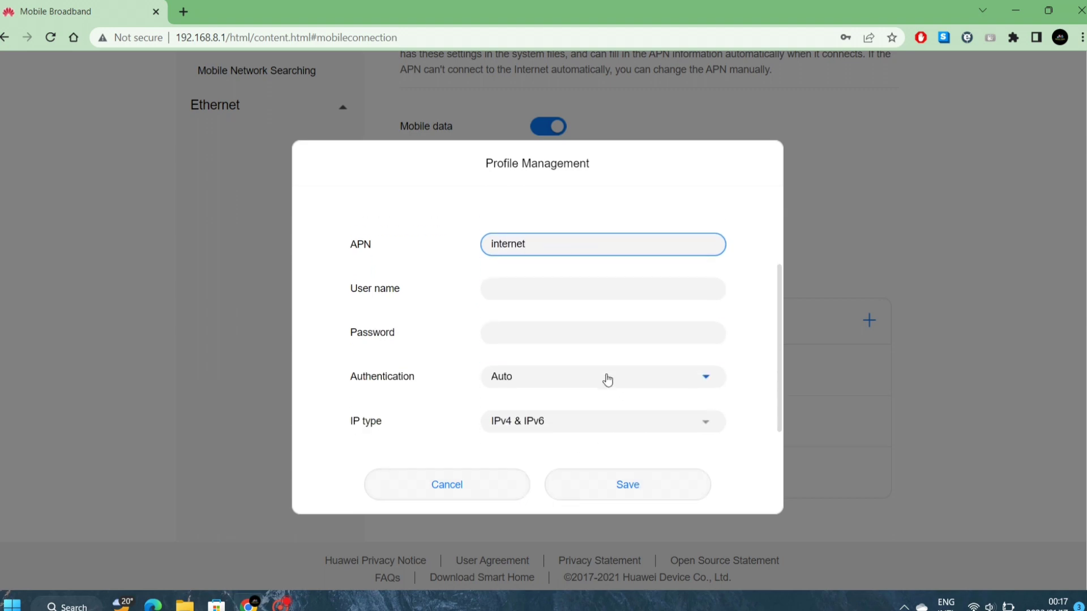
pyautogui.click(622, 480)
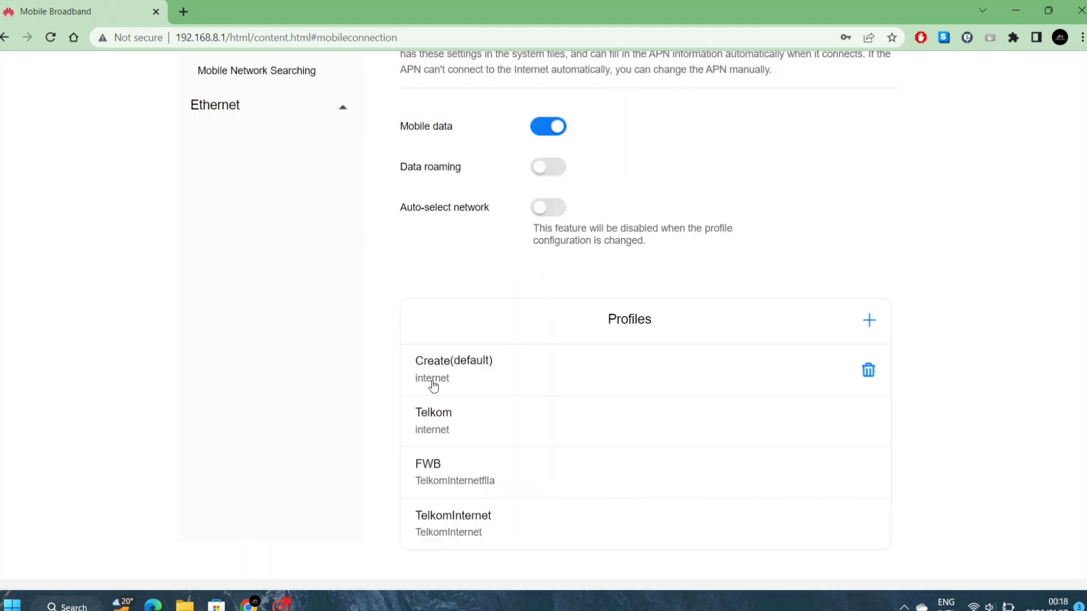
pyautogui.click(869, 371)
pyautogui.click(610, 280)
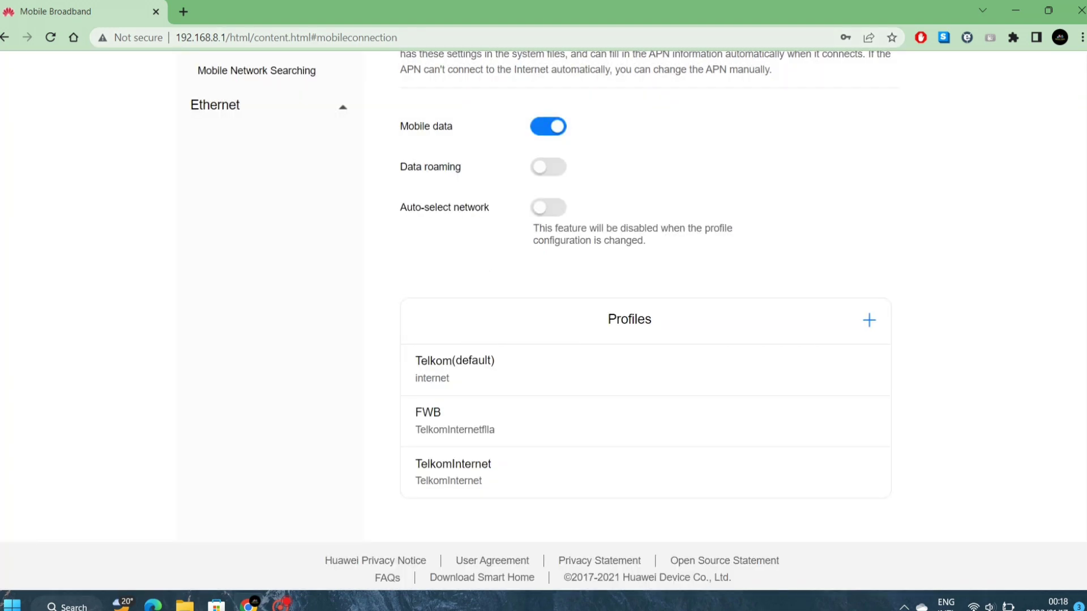
# - Run a Fast.com speed test in a new tab, then return to the router settings tab
pyautogui.click(183, 12)
pyautogui.write('fast.com')
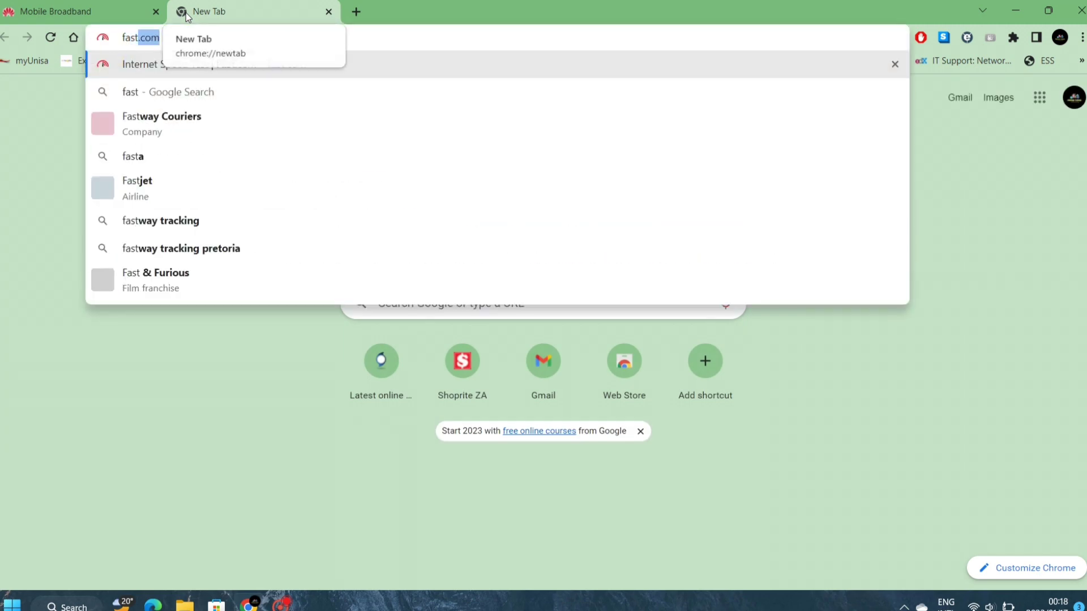
pyautogui.press('Return')
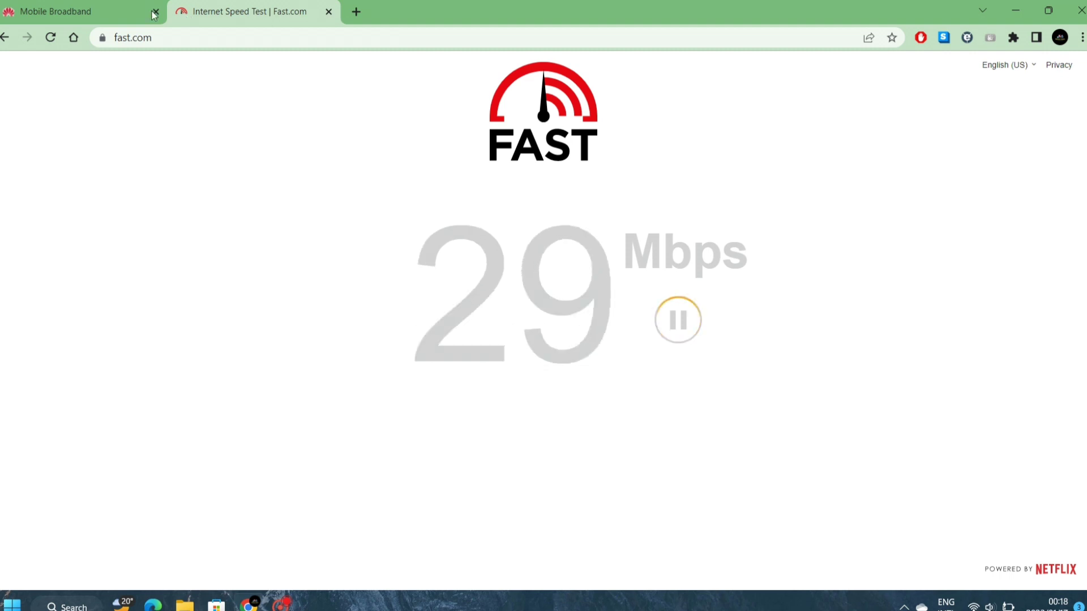
pyautogui.click(87, 3)
pyautogui.scroll(4, 362, 237)
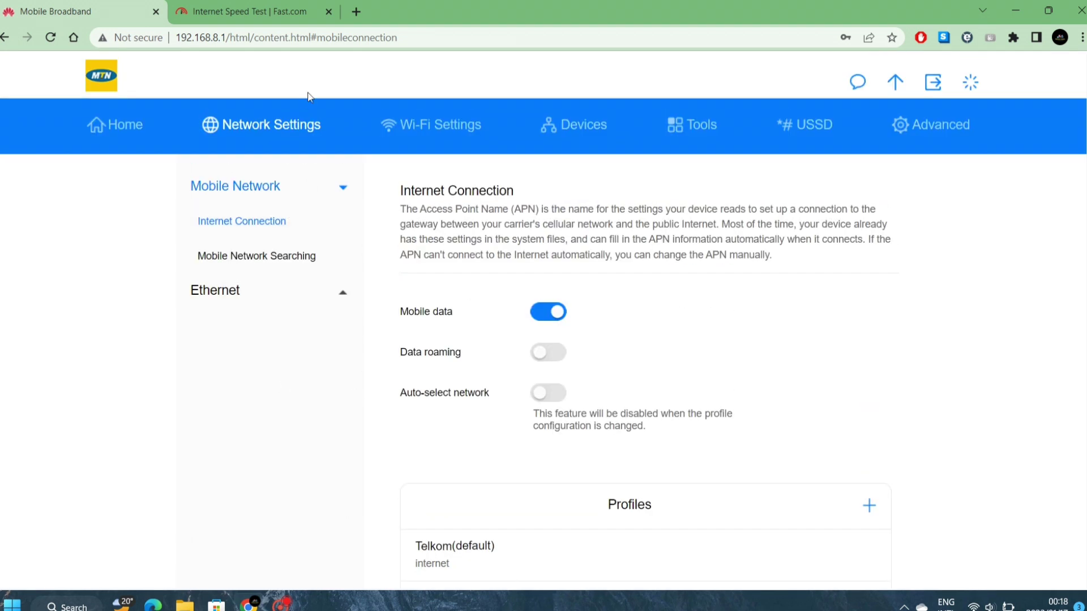
# - View the Wi-Fi basic settings, then open a new Chrome window
pyautogui.click(427, 125)
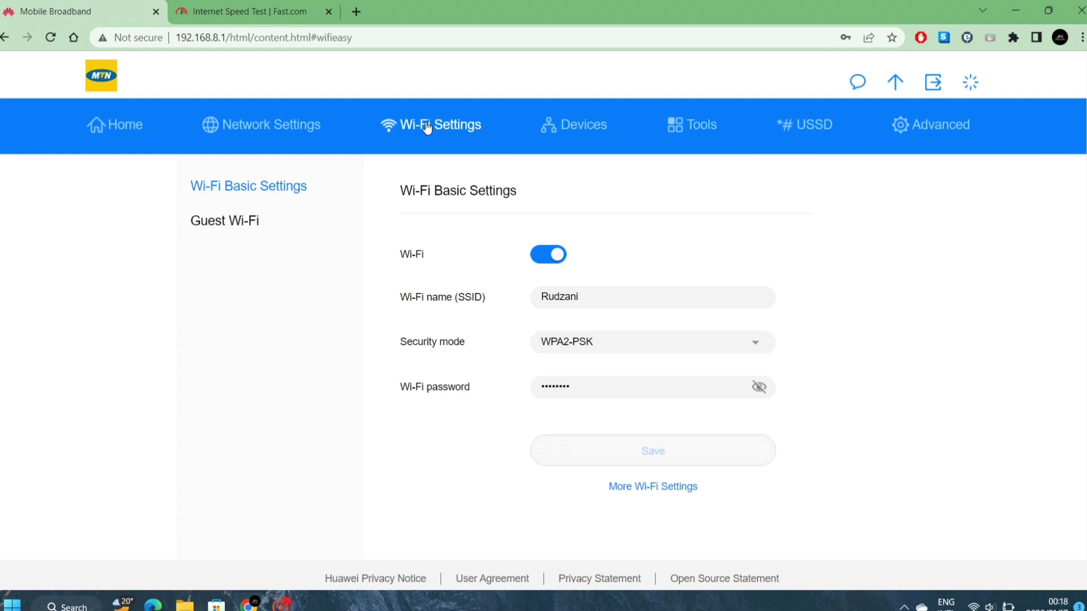
pyautogui.hotkey('ctrl', 'n')
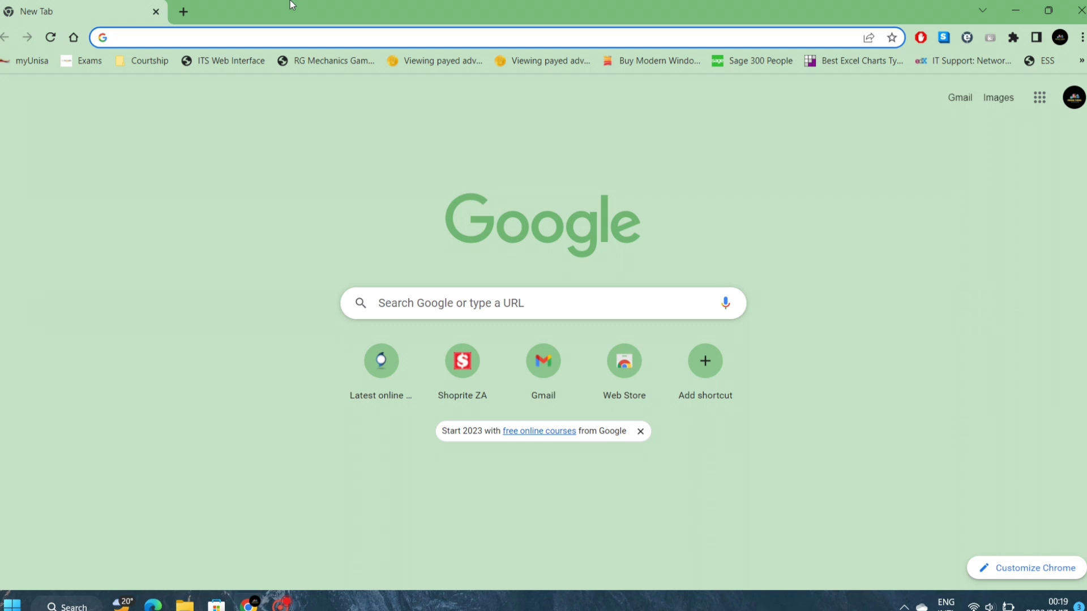
# - Go to 192.168.8.1 in the address bar to reach the router login page
pyautogui.write('192')
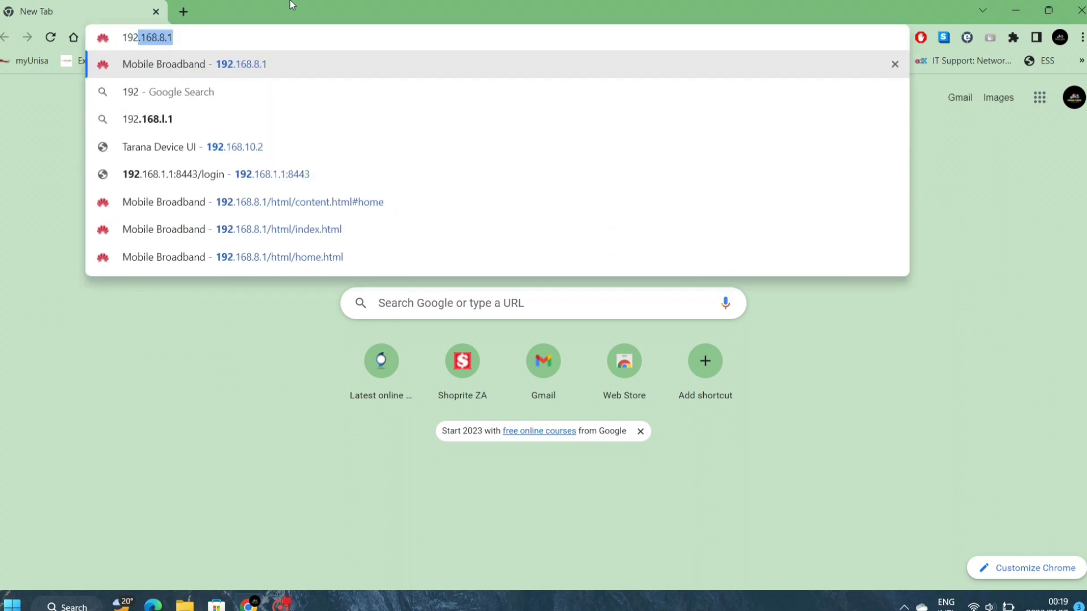
pyautogui.write('.168.8.')
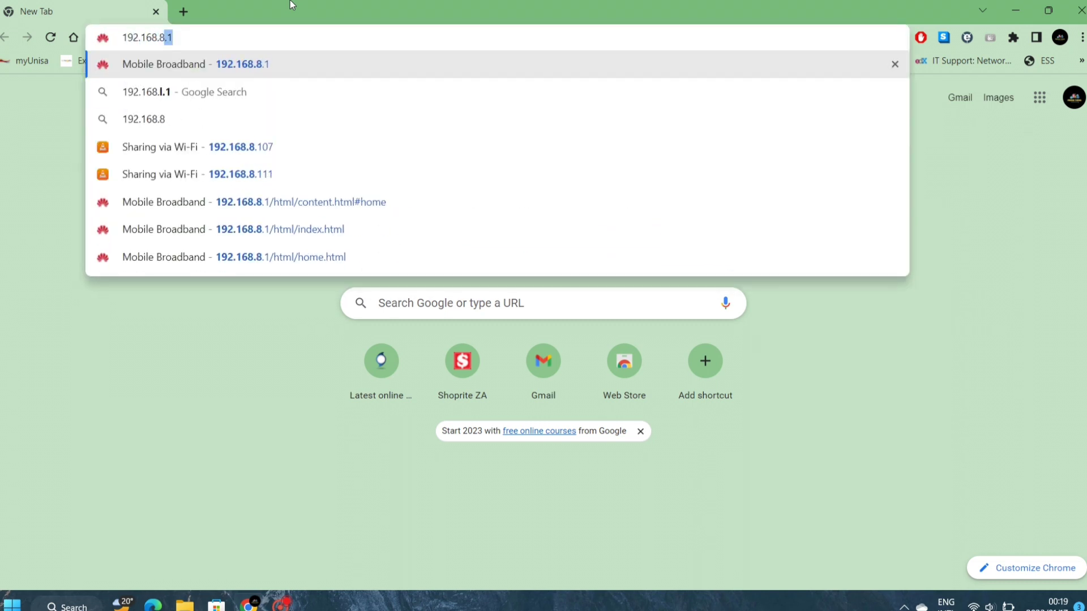
pyautogui.press('BackSpace')
pyautogui.write('1')
pyautogui.press('Return')
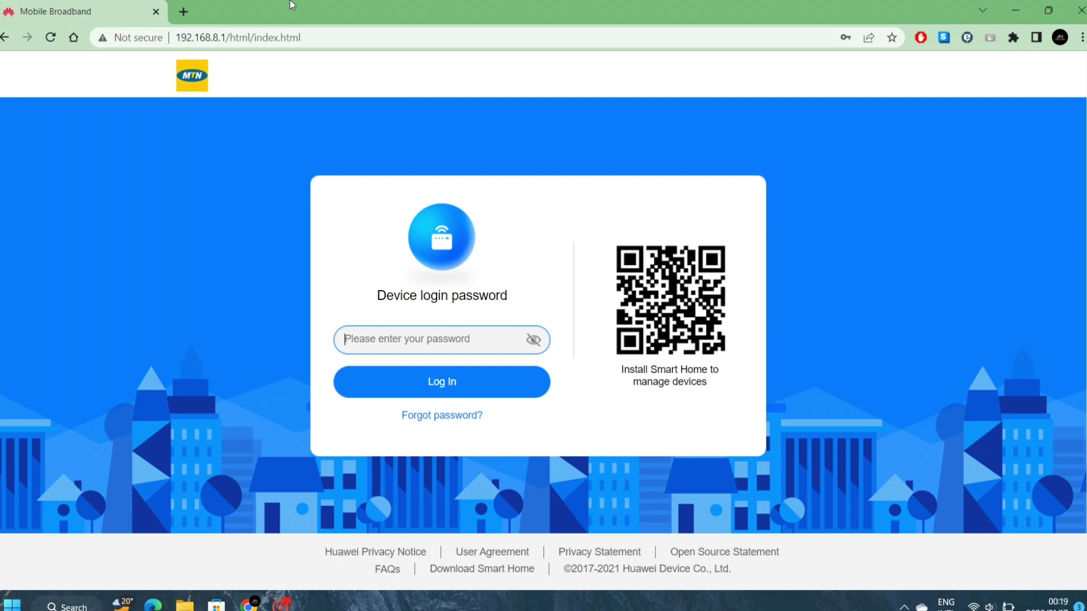
# - Log in with the router password and dismiss the data-breach and save-password prompts
pyautogui.write('adm')
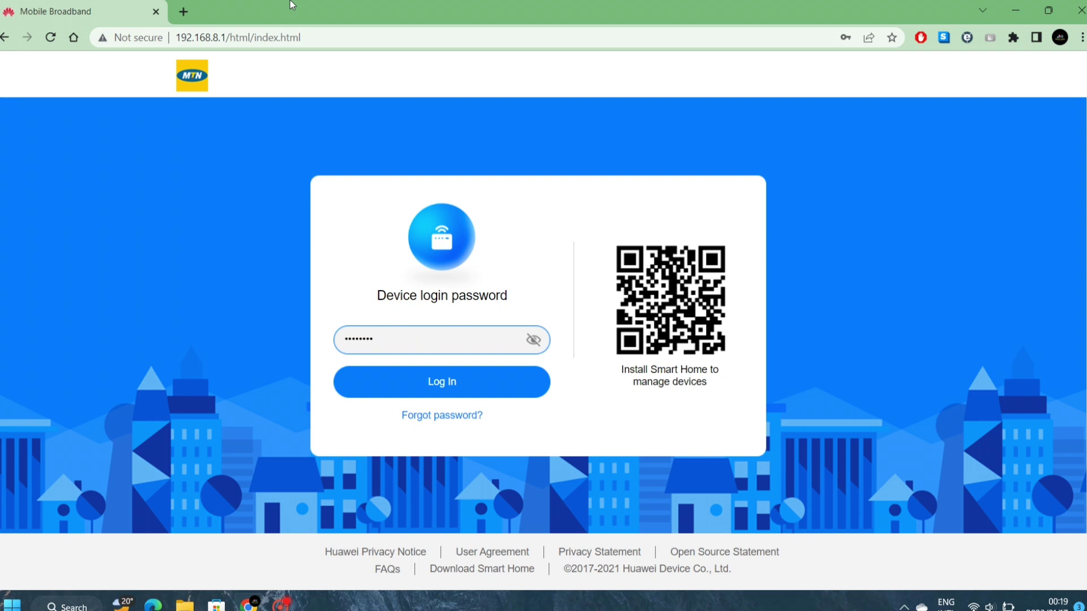
pyautogui.press('Return')
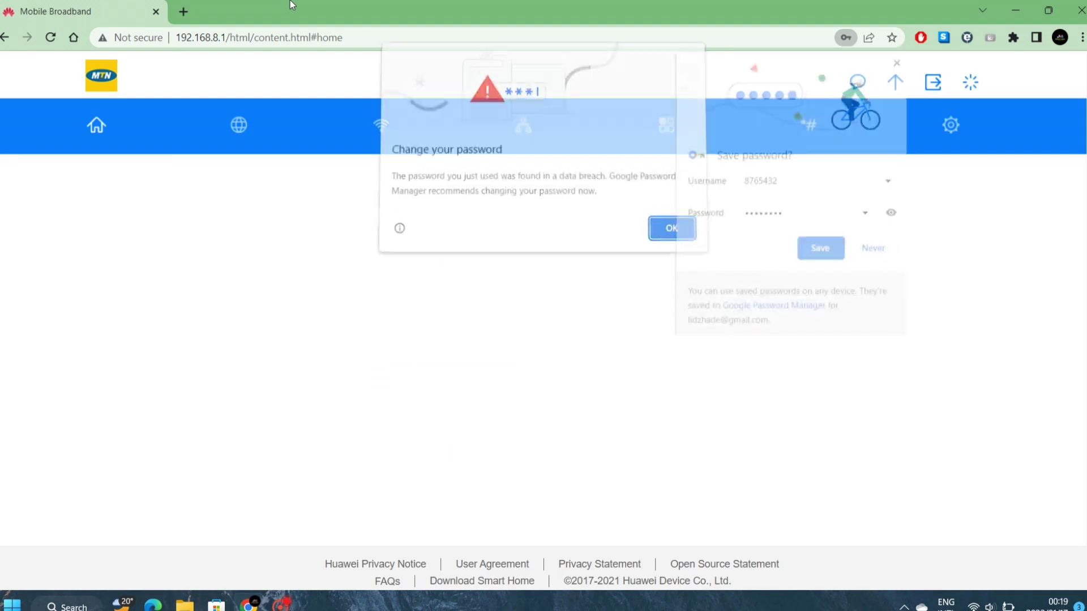
pyautogui.click(676, 233)
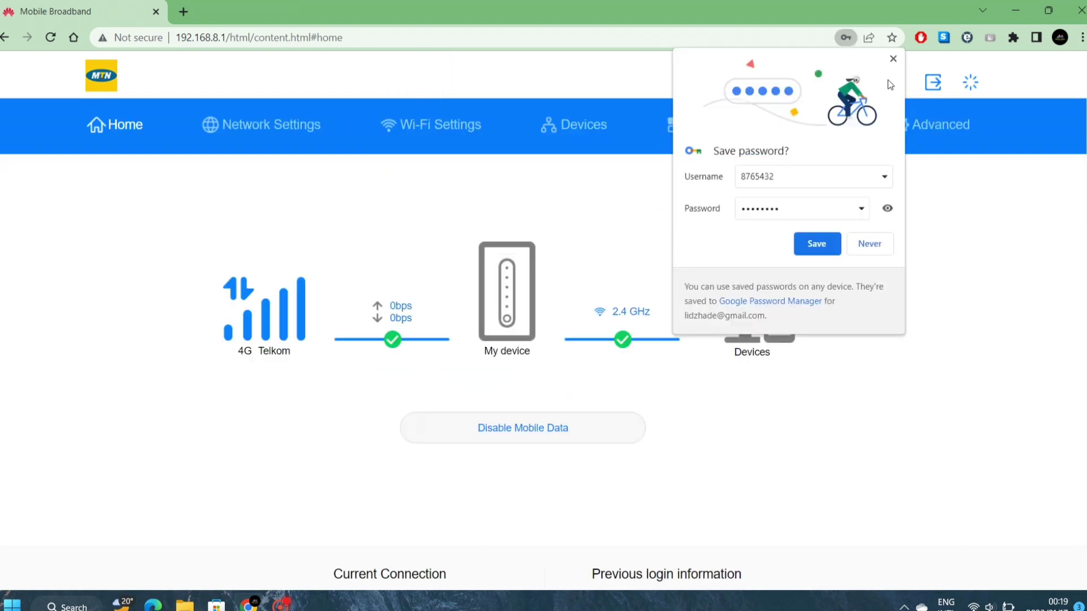
pyautogui.click(893, 58)
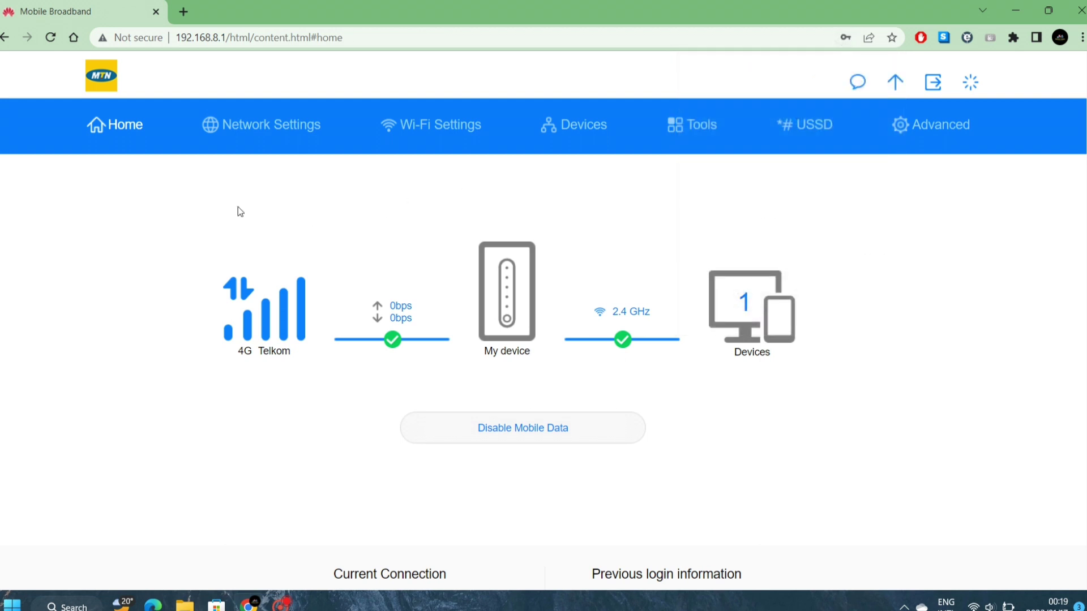
pyautogui.click(418, 121)
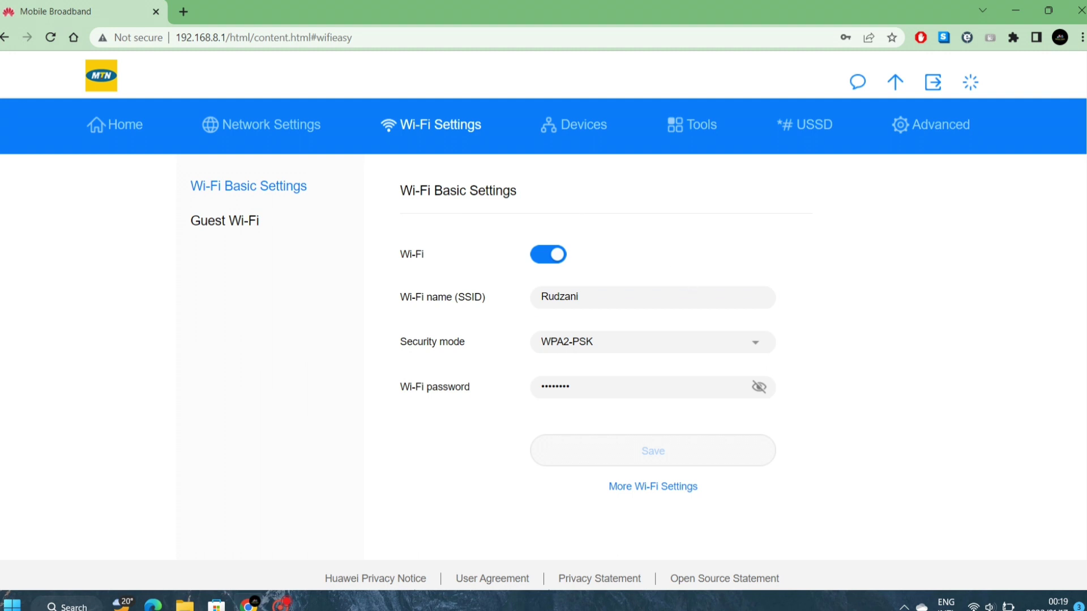
# - Edit the Wi-Fi network name (SSID) and check the Wi-Fi password by revealing it
pyautogui.click(577, 297)
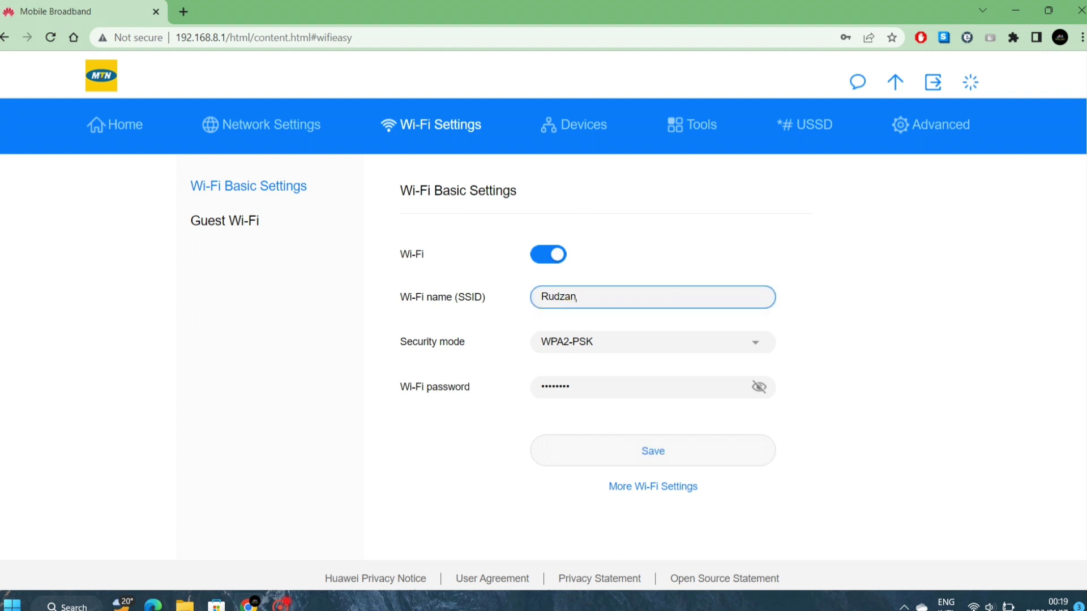
pyautogui.click(759, 387)
pyautogui.click(759, 387)
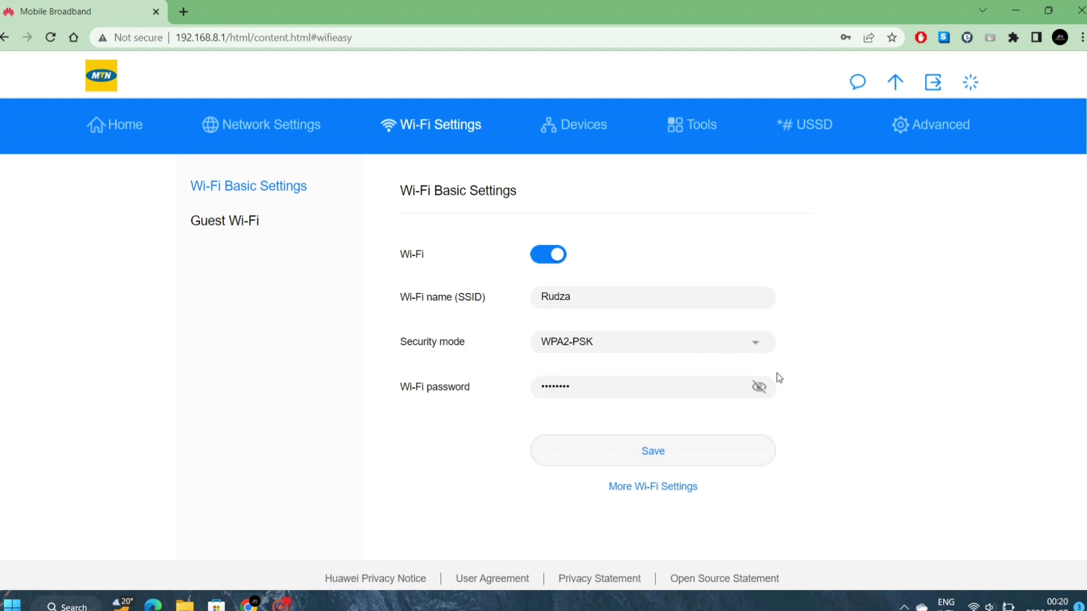
pyautogui.click(760, 388)
pyautogui.click(760, 387)
pyautogui.click(651, 488)
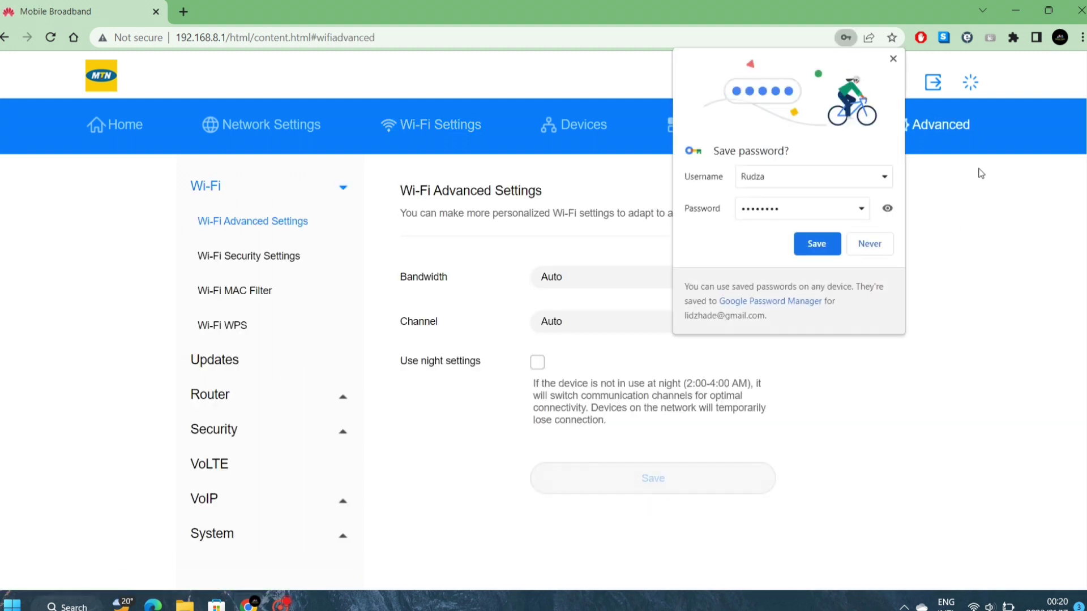
pyautogui.click(892, 59)
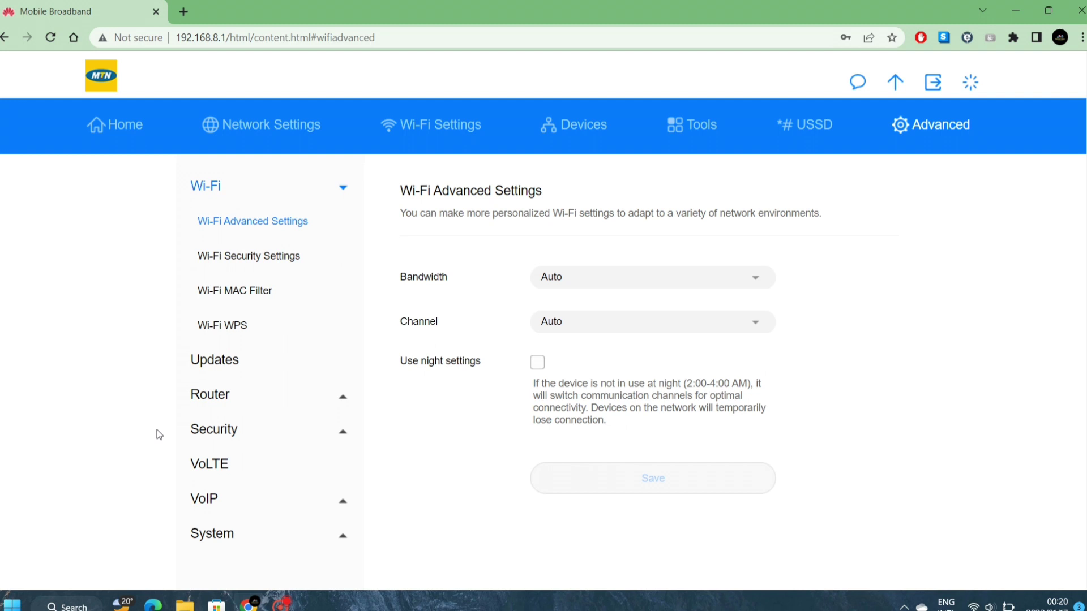
# - Change the Wi-Fi channel from Auto to 6 and look over the bandwidth options
pyautogui.click(610, 327)
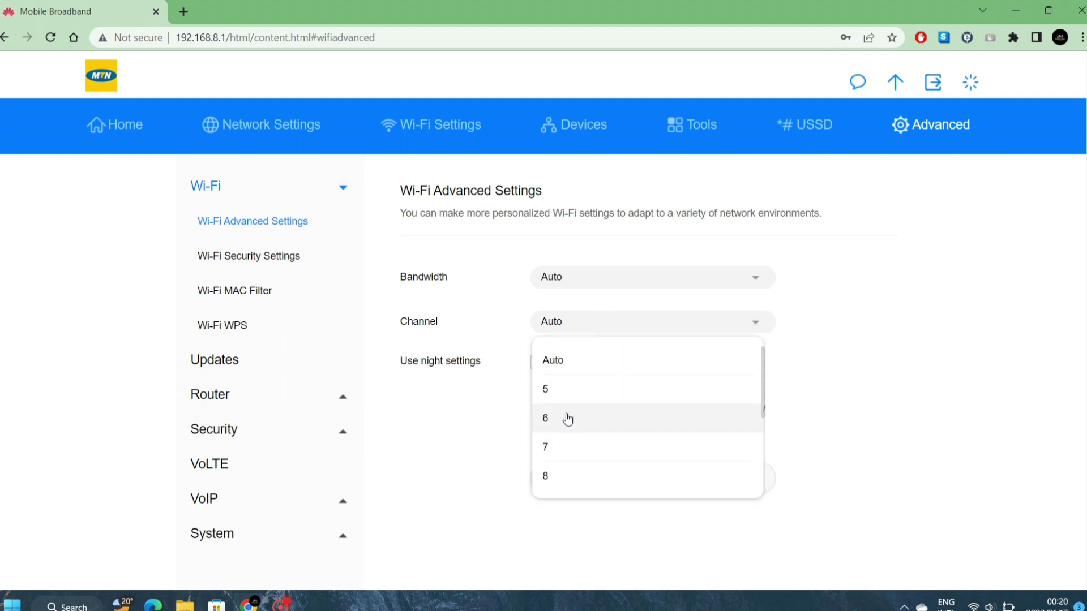
pyautogui.scroll(-3, 568, 419)
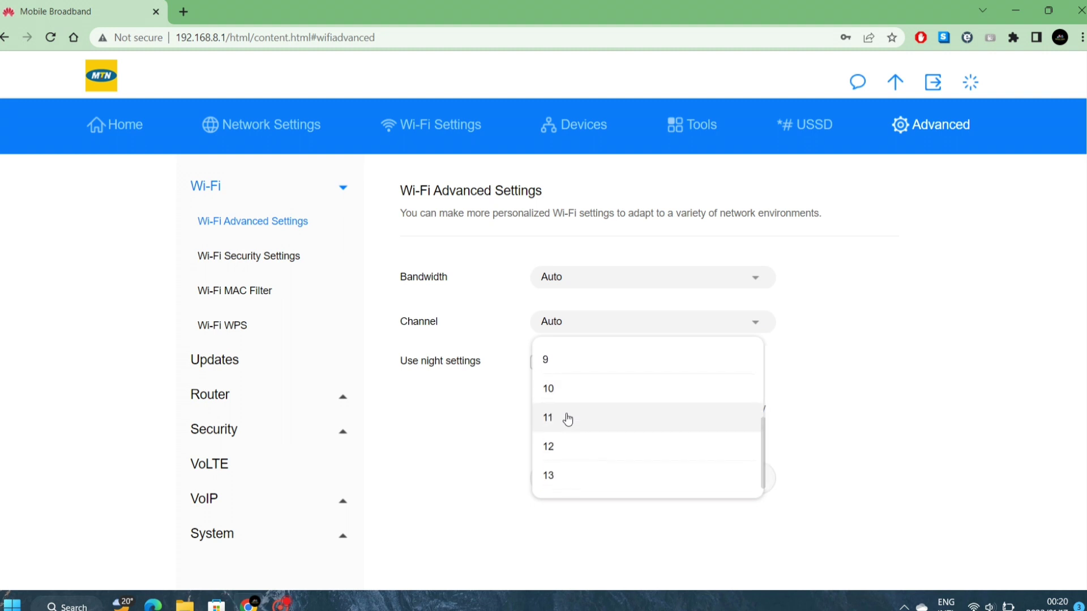
pyautogui.scroll(2, 568, 419)
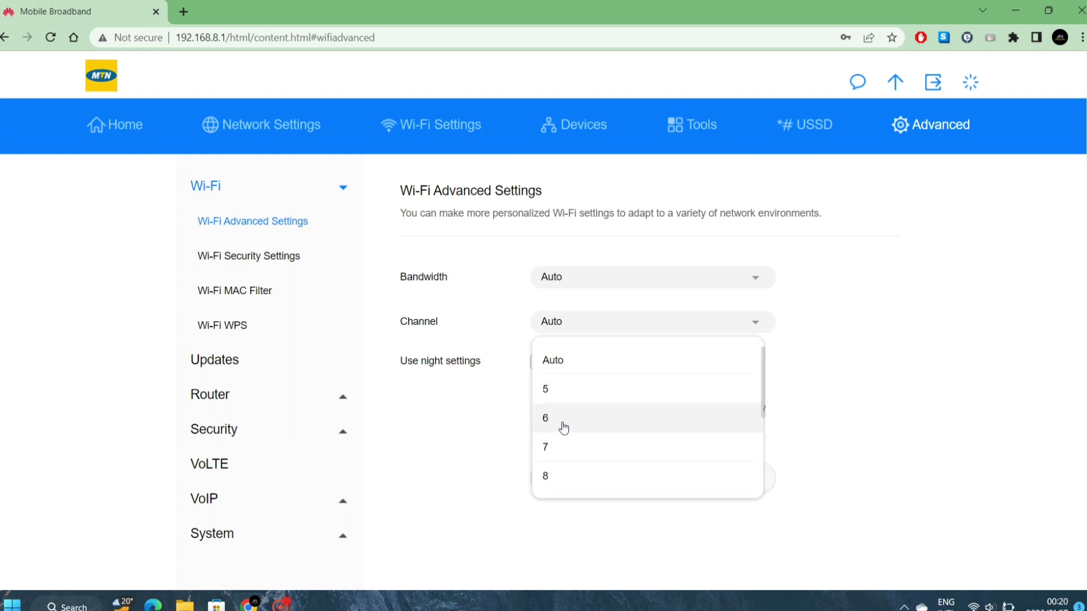
pyautogui.click(564, 427)
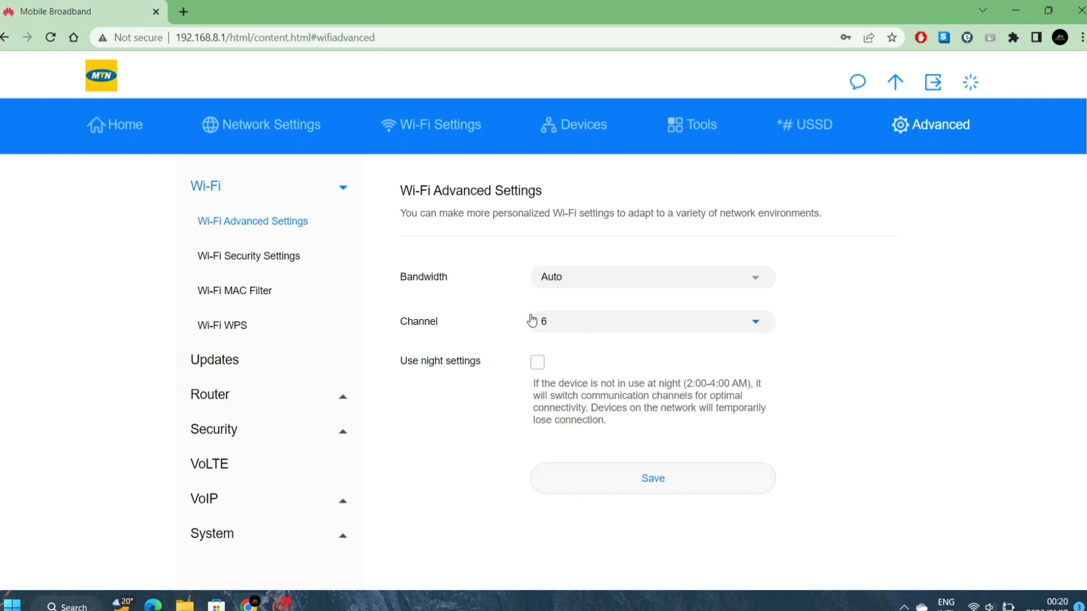
pyautogui.click(591, 281)
# - Switch WPS off on the Wi-Fi WPS page, including the physical button, and confirm
pyautogui.click(223, 326)
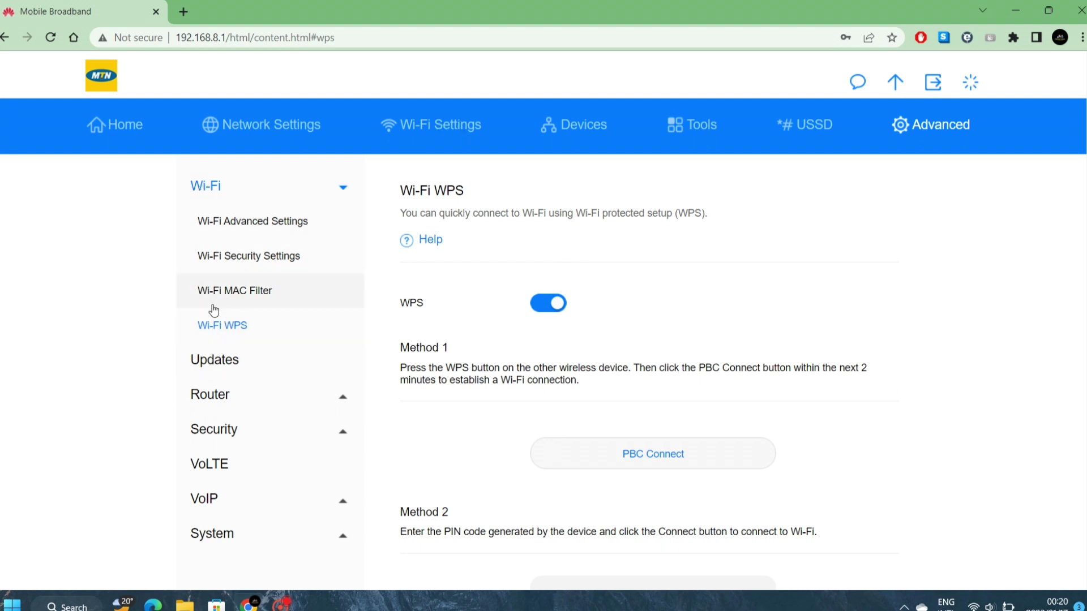
pyautogui.click(545, 308)
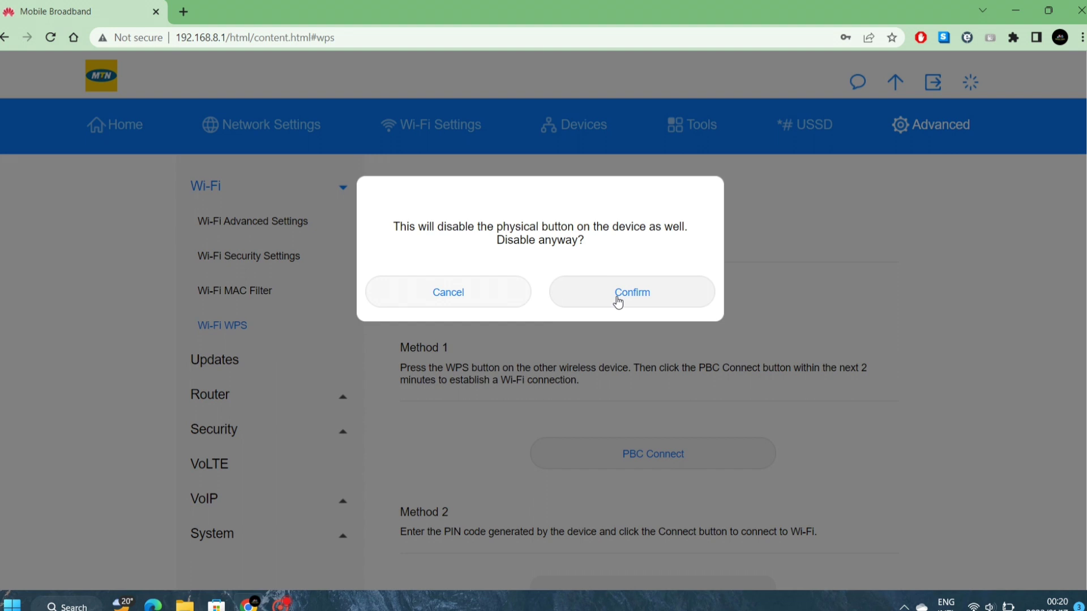
pyautogui.click(618, 301)
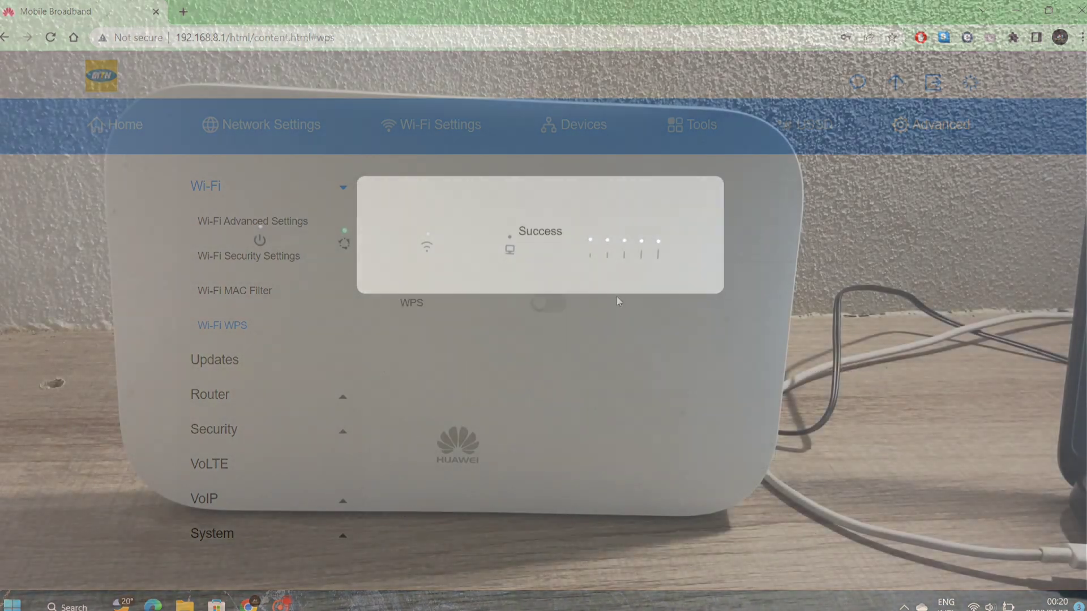